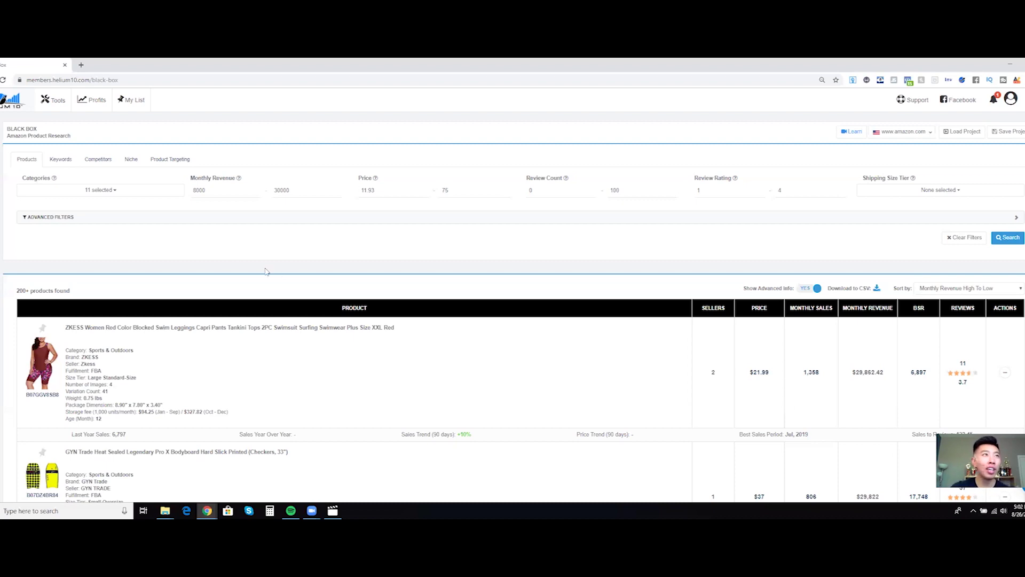
- Review which product categories are selected in the category filter and glance over the advanced filters
{"action": "left_click", "coordinate": [58, 221]}
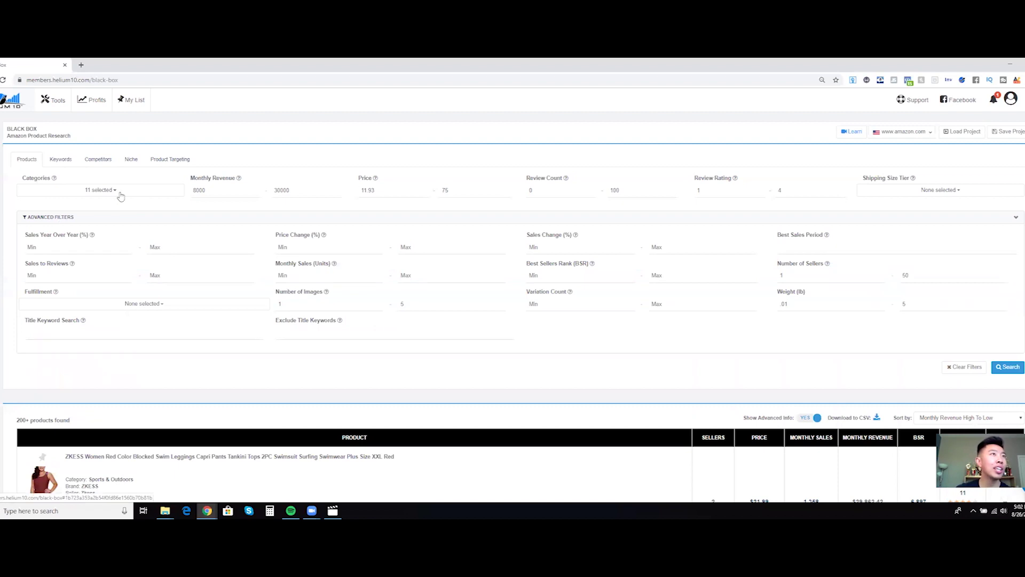
{"action": "left_click", "coordinate": [103, 193]}
{"action": "left_click", "coordinate": [109, 191]}
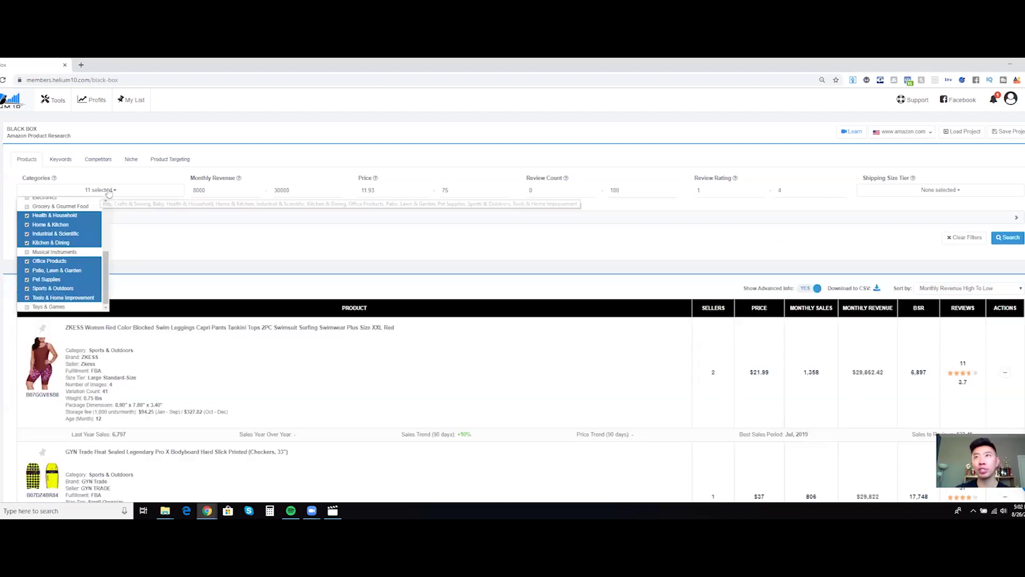
{"action": "scroll", "coordinate": [71, 227], "scroll_direction": "up", "scroll_amount": 5}
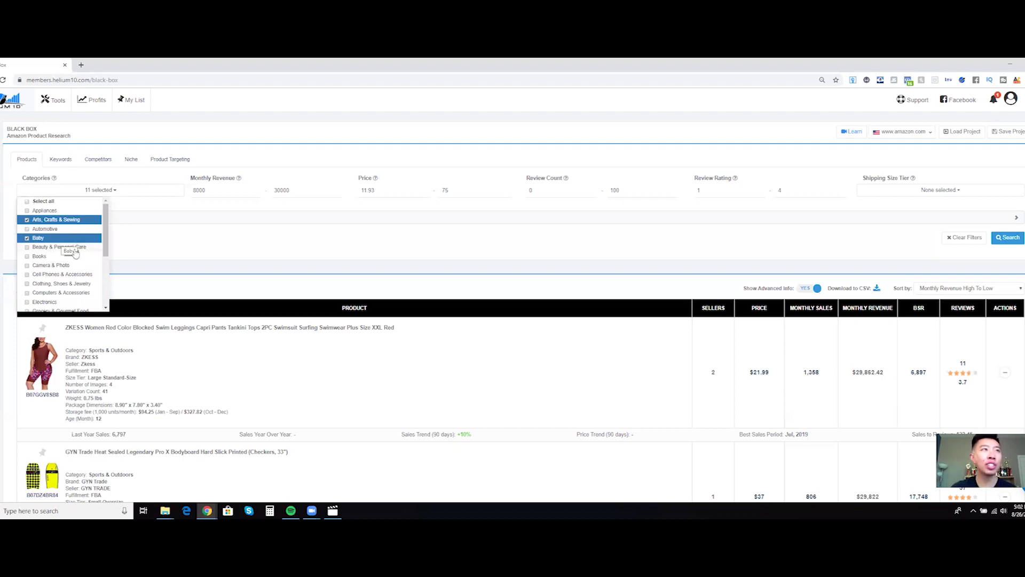
{"action": "scroll", "coordinate": [62, 260], "scroll_direction": "down", "scroll_amount": 5}
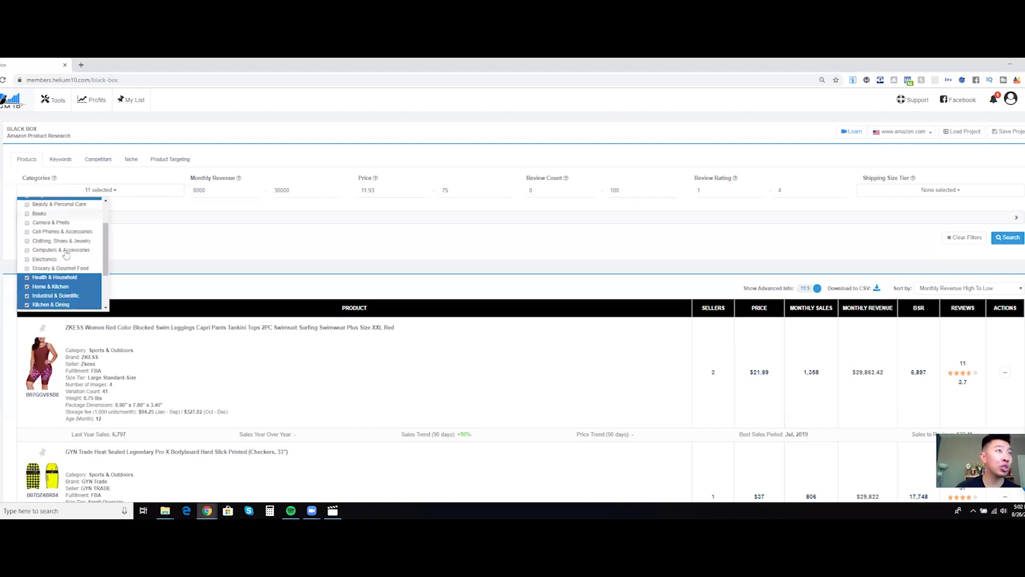
{"action": "scroll", "coordinate": [63, 259], "scroll_direction": "up", "scroll_amount": 5}
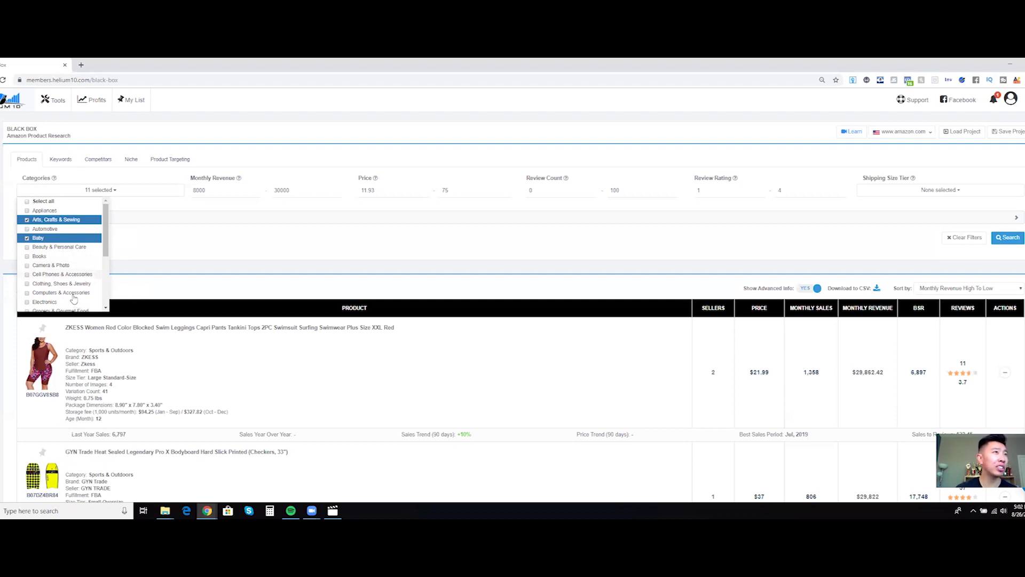
{"action": "scroll", "coordinate": [59, 264], "scroll_direction": "down", "scroll_amount": 1}
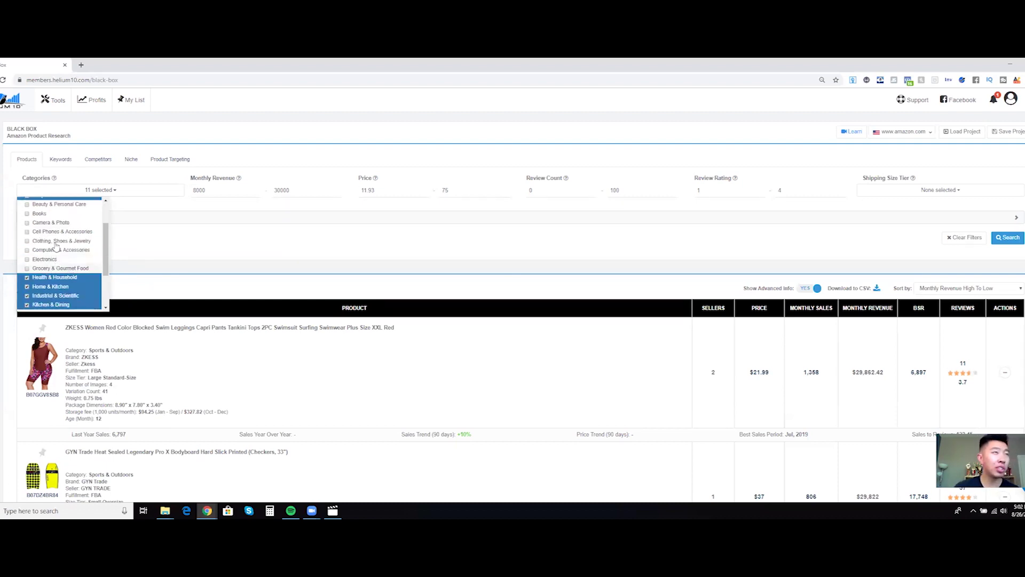
{"action": "scroll", "coordinate": [57, 245], "scroll_direction": "up", "scroll_amount": 1}
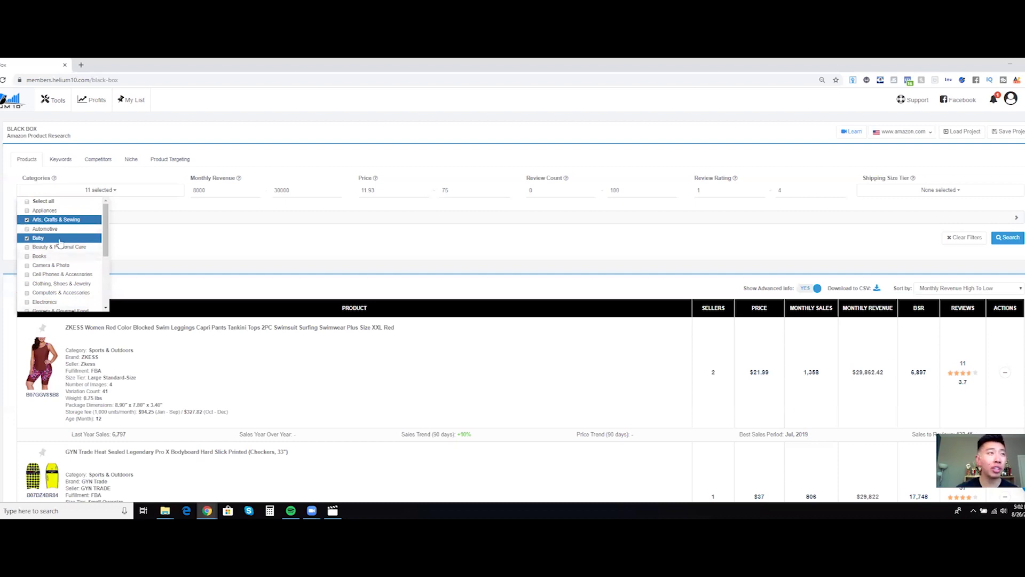
{"action": "scroll", "coordinate": [70, 256], "scroll_direction": "down", "scroll_amount": 1}
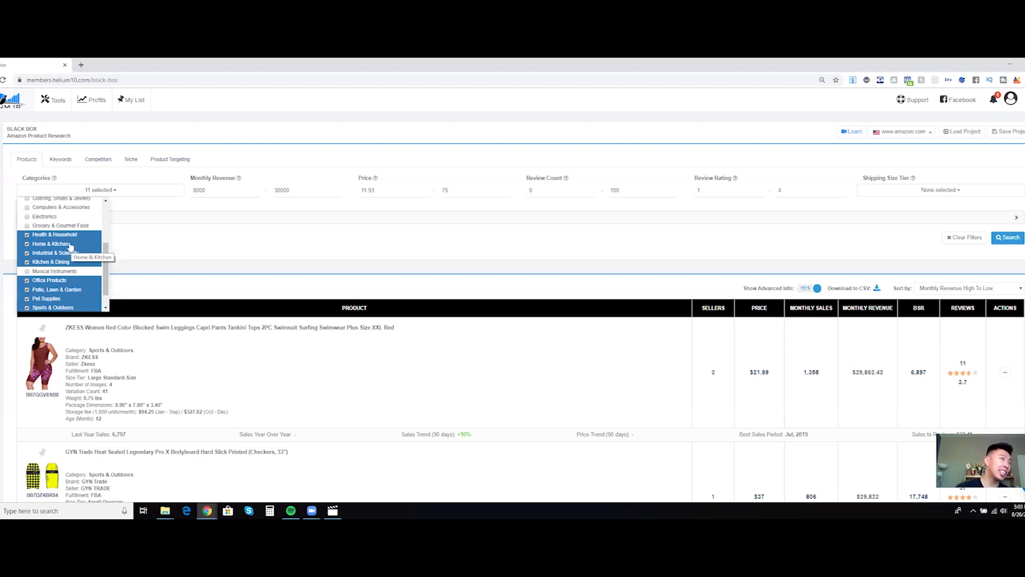
{"action": "scroll", "coordinate": [72, 278], "scroll_direction": "down", "scroll_amount": 1}
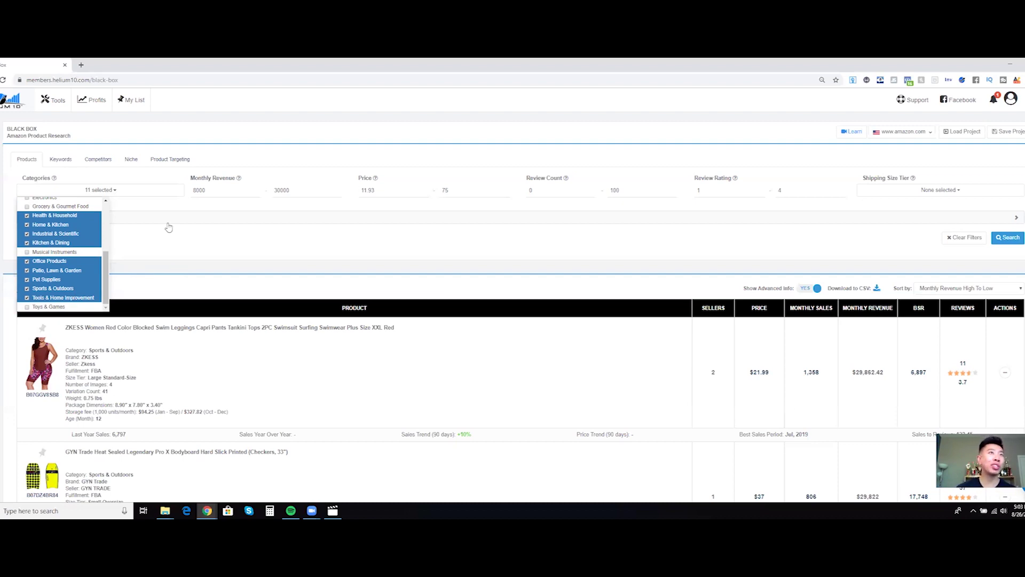
{"action": "left_click", "coordinate": [223, 200]}
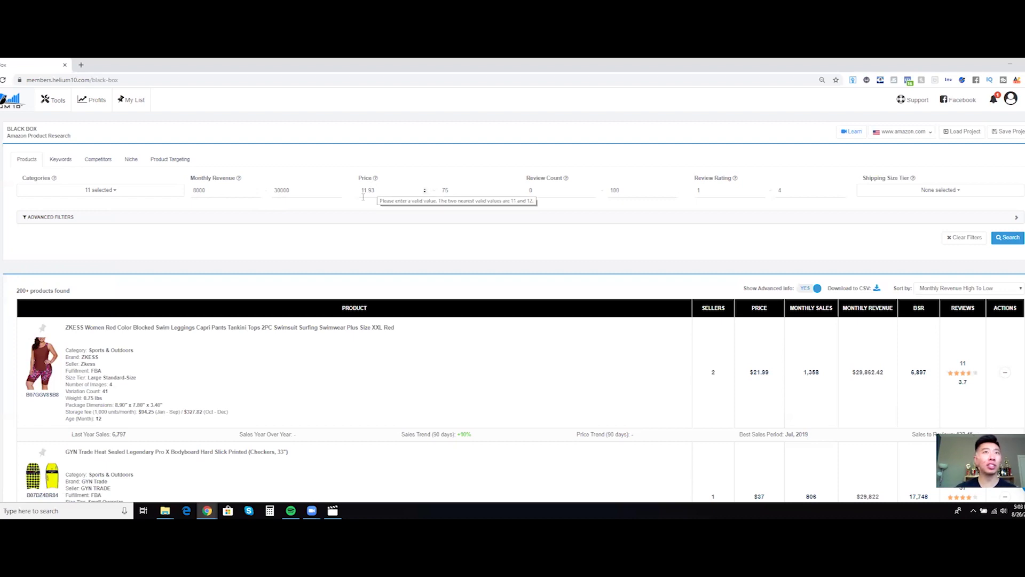
{"action": "left_click", "coordinate": [384, 216]}
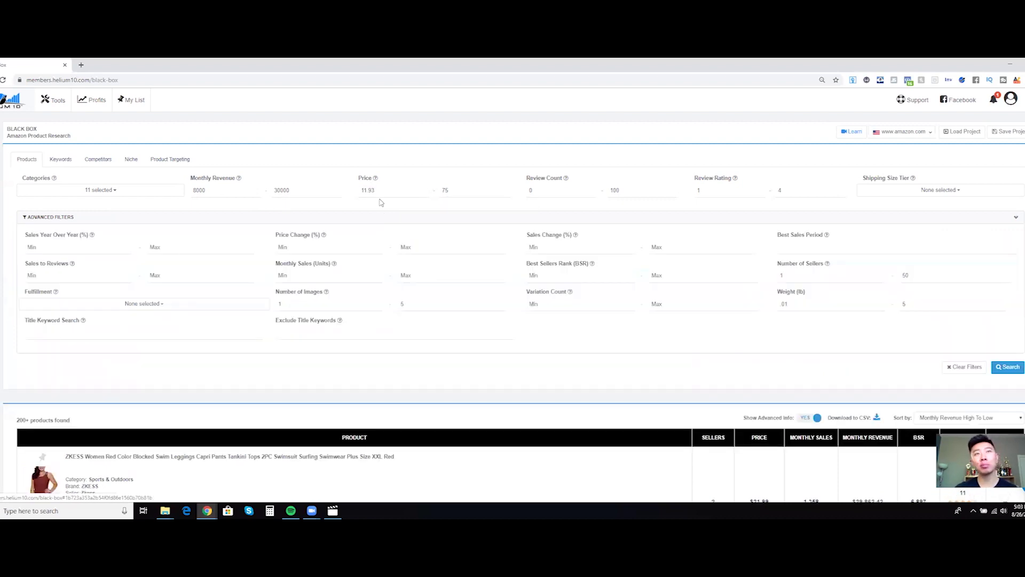
{"action": "left_click", "coordinate": [381, 216]}
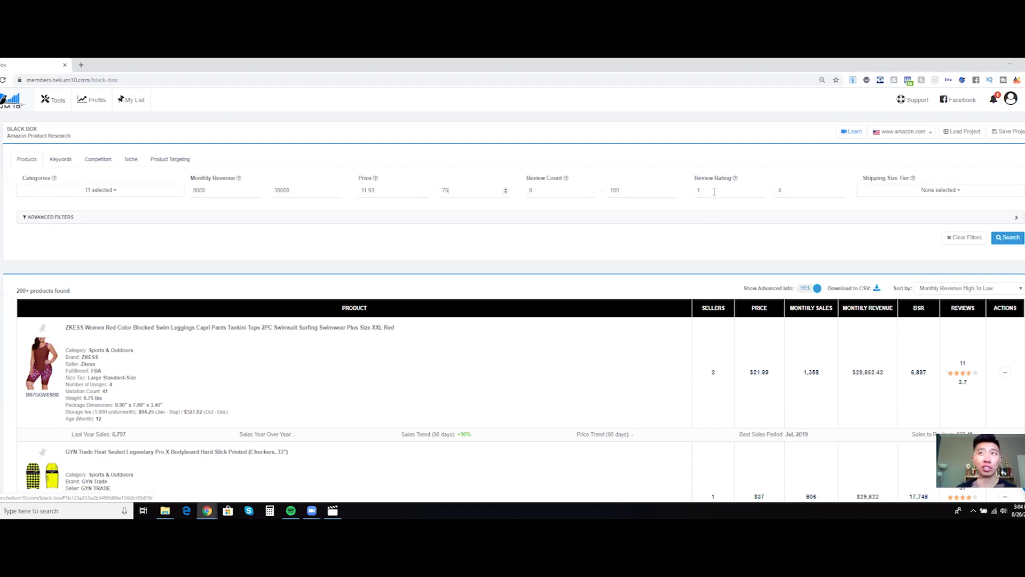
- Limit the shipping size tier filter to Small Standard-Size and Large Standard-Size
{"action": "left_click", "coordinate": [890, 193]}
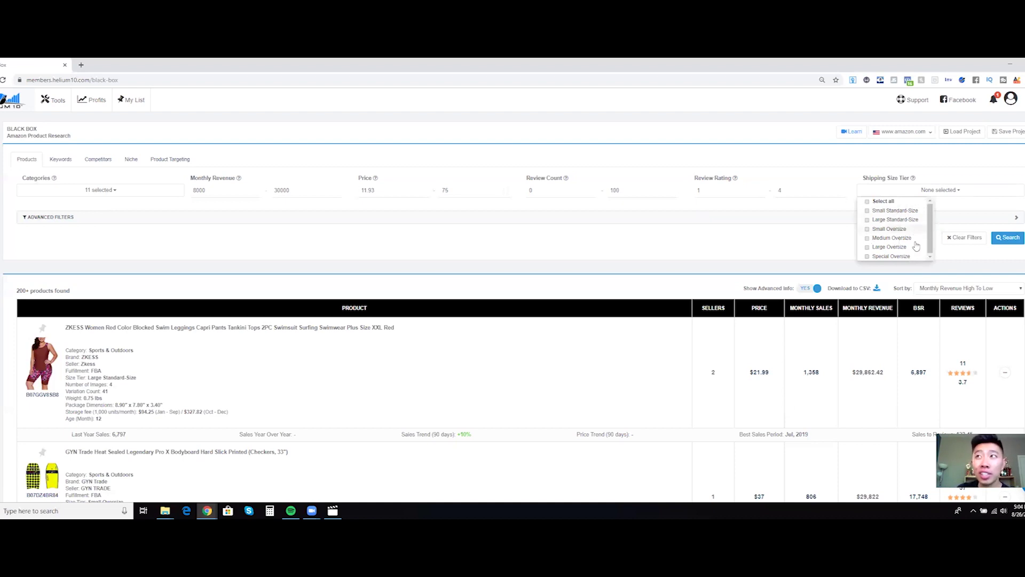
{"action": "scroll", "coordinate": [760, 271], "scroll_direction": "down", "scroll_amount": 1}
{"action": "scroll", "coordinate": [732, 265], "scroll_direction": "up", "scroll_amount": 1}
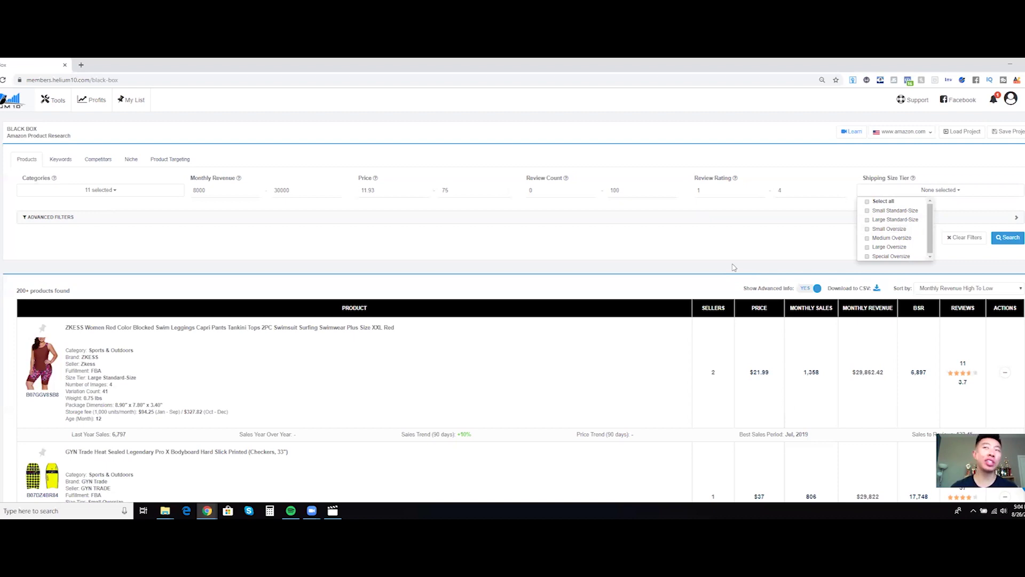
{"action": "left_click", "coordinate": [896, 211]}
{"action": "left_click", "coordinate": [895, 220]}
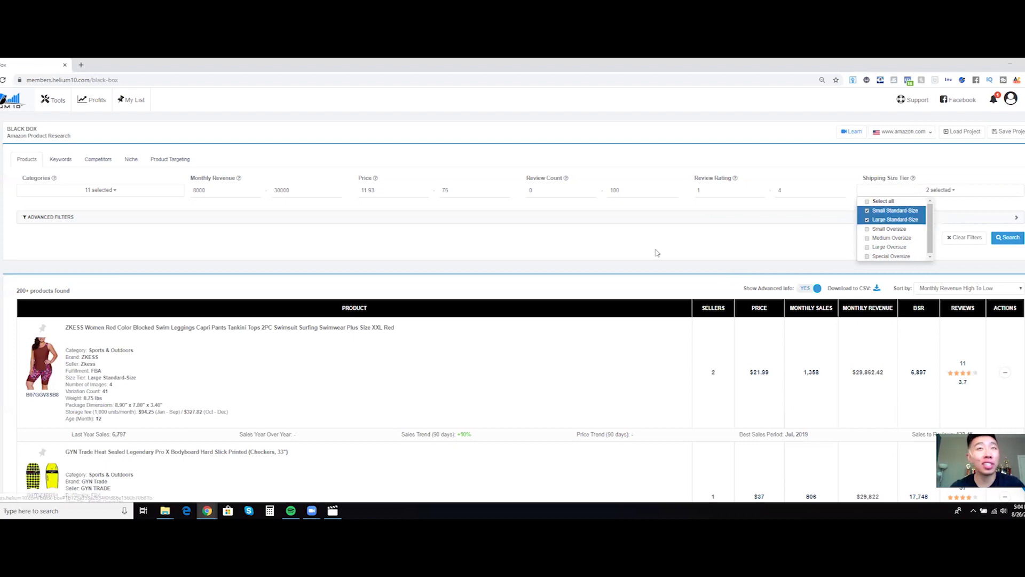
{"action": "left_click", "coordinate": [545, 257]}
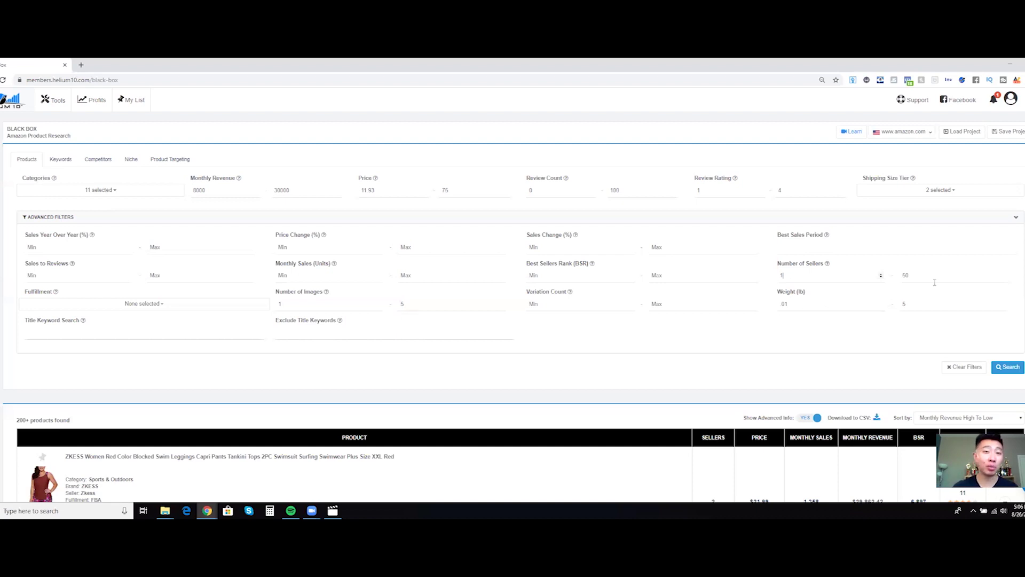
- Select all fulfillment types (FBA, FBM and Amazon) in the advanced filters and run the product search
{"action": "key", "text": "Tab"}
{"action": "left_click", "coordinate": [387, 364]}
{"action": "left_click", "coordinate": [310, 327]}
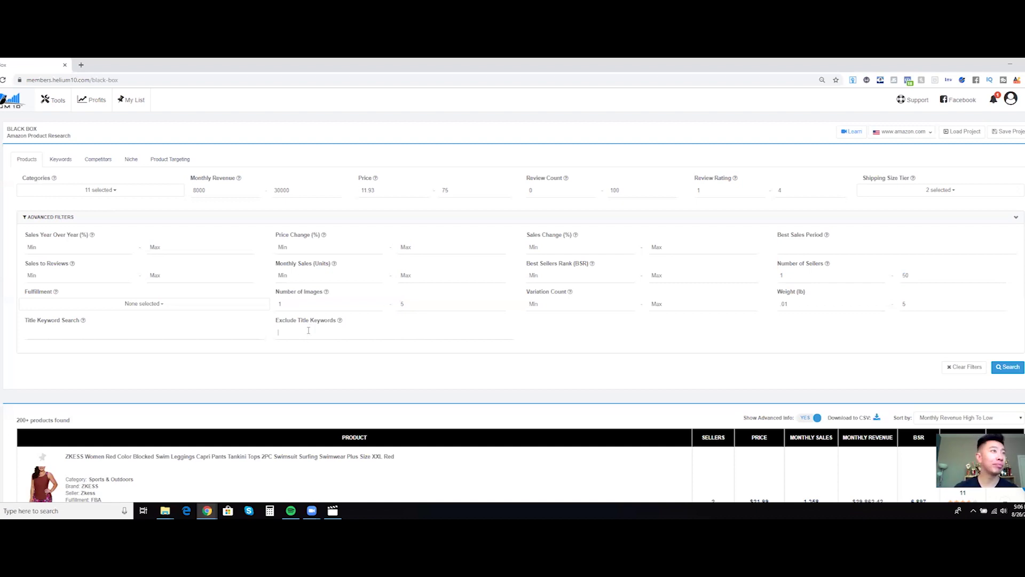
{"action": "left_click", "coordinate": [158, 307]}
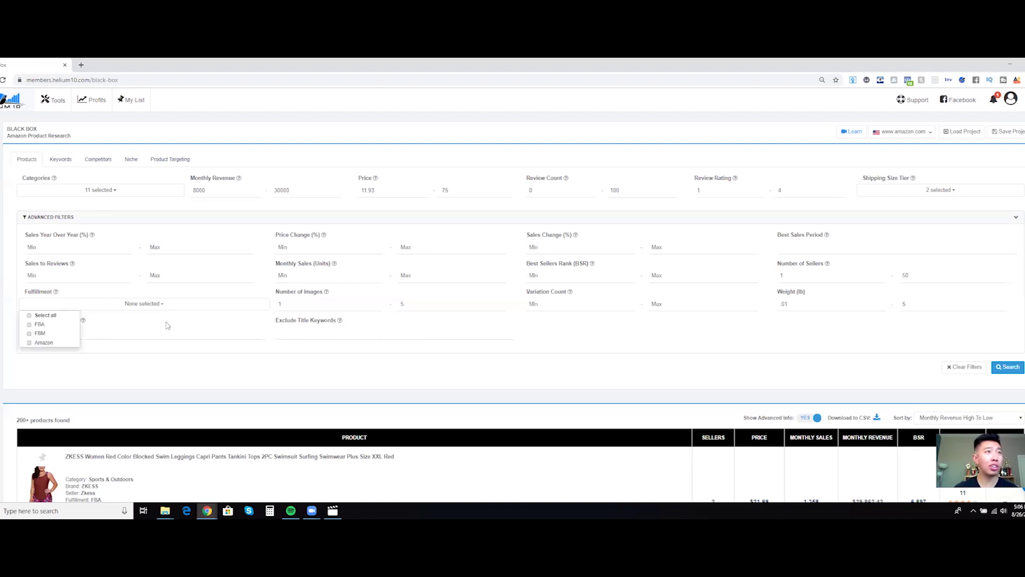
{"action": "left_click", "coordinate": [45, 315]}
{"action": "left_click", "coordinate": [200, 306]}
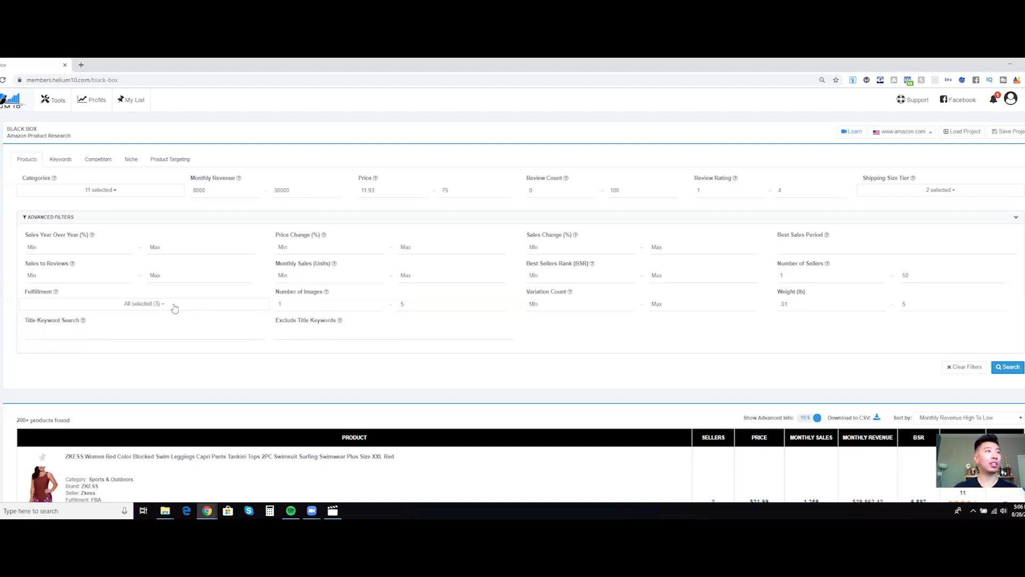
{"action": "left_click", "coordinate": [175, 308]}
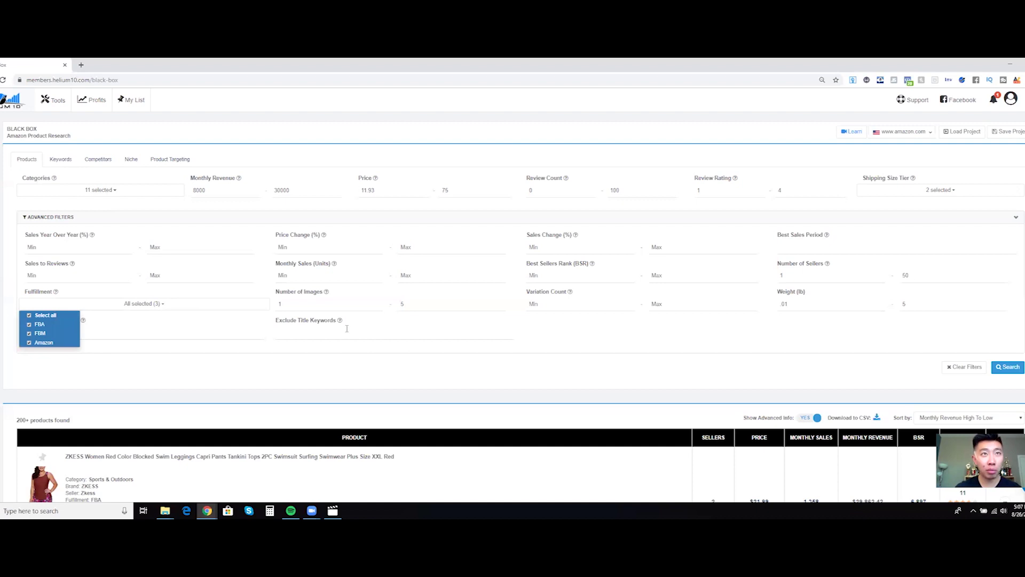
{"action": "left_click", "coordinate": [340, 306]}
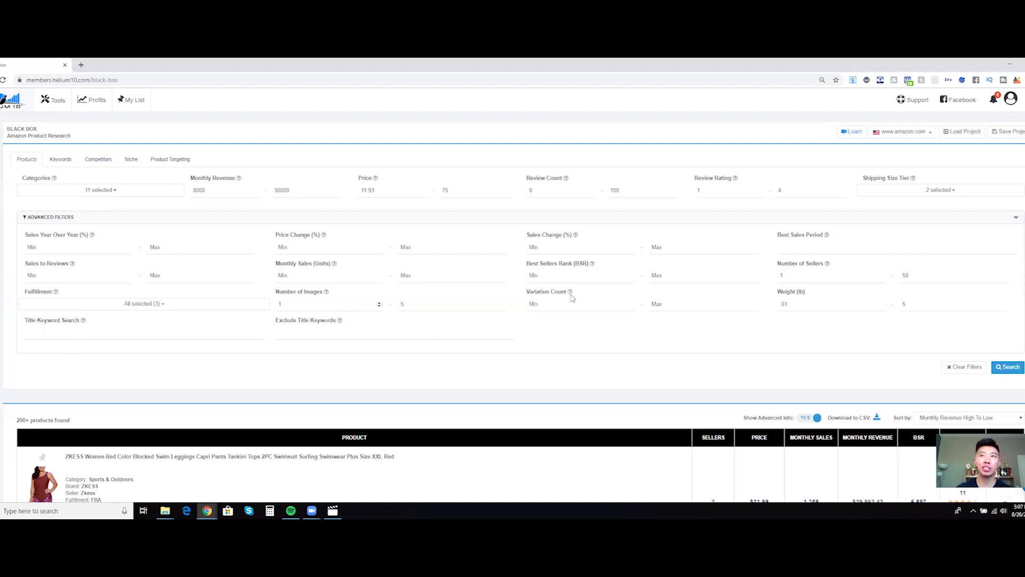
{"action": "mouse_move", "coordinate": [572, 297]}
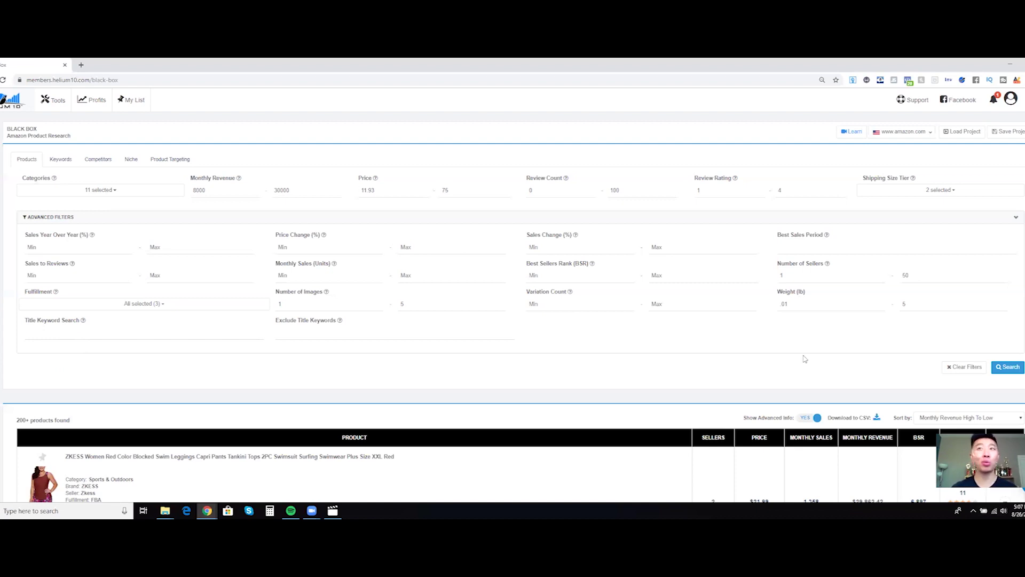
{"action": "left_click", "coordinate": [1011, 368]}
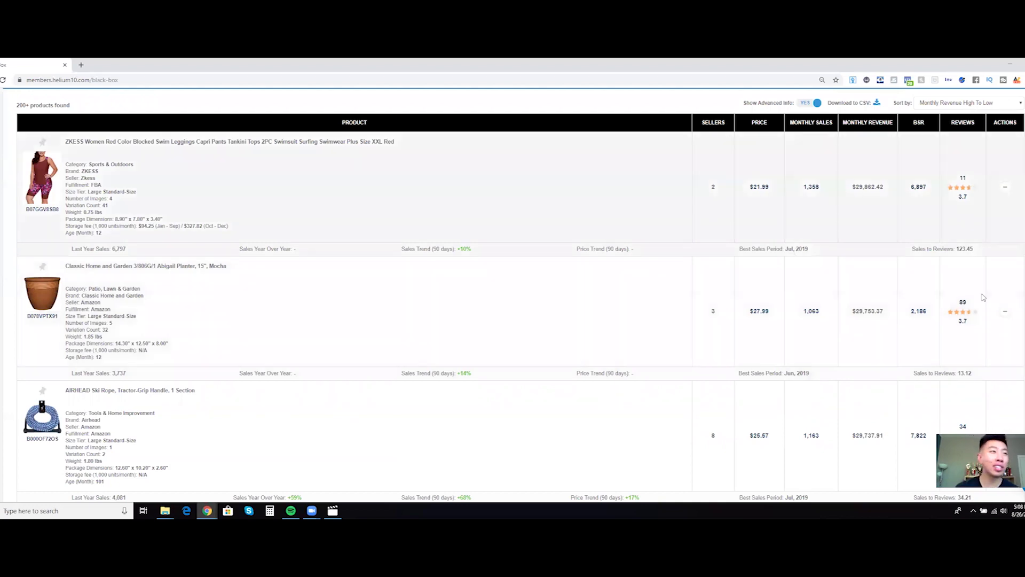
- Look through the first search results against the filters, checking the monthly revenue of the 26 inch mountain bike tubes
{"action": "scroll", "coordinate": [320, 358], "scroll_direction": "up", "scroll_amount": 5}
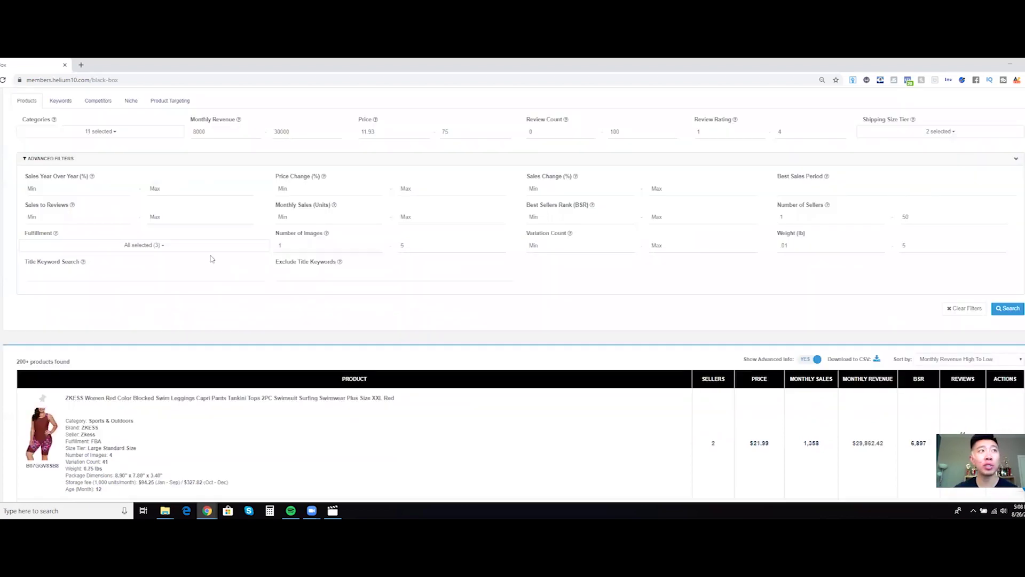
{"action": "scroll", "coordinate": [211, 259], "scroll_direction": "down", "scroll_amount": 2}
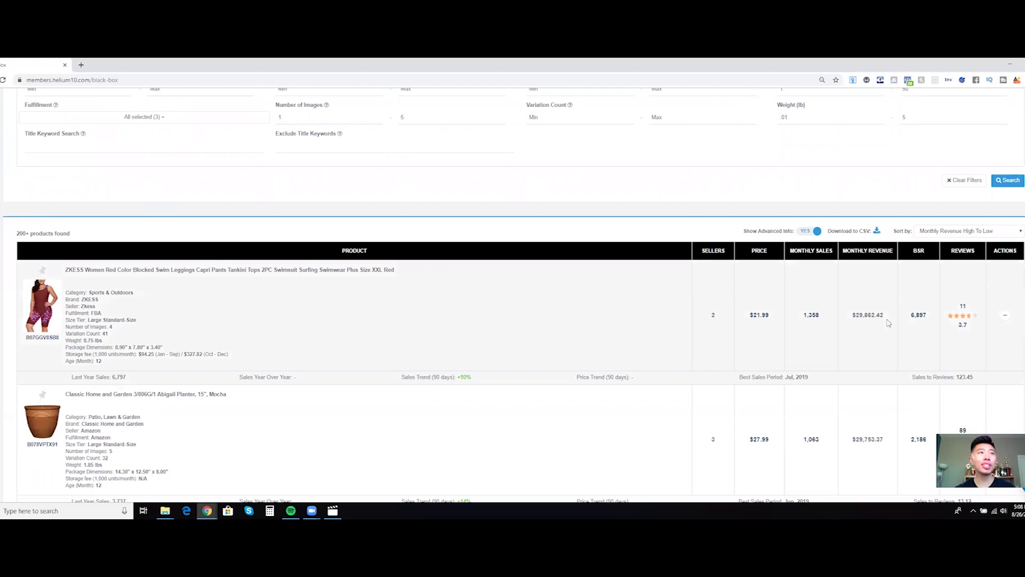
{"action": "scroll", "coordinate": [608, 357], "scroll_direction": "down", "scroll_amount": 5}
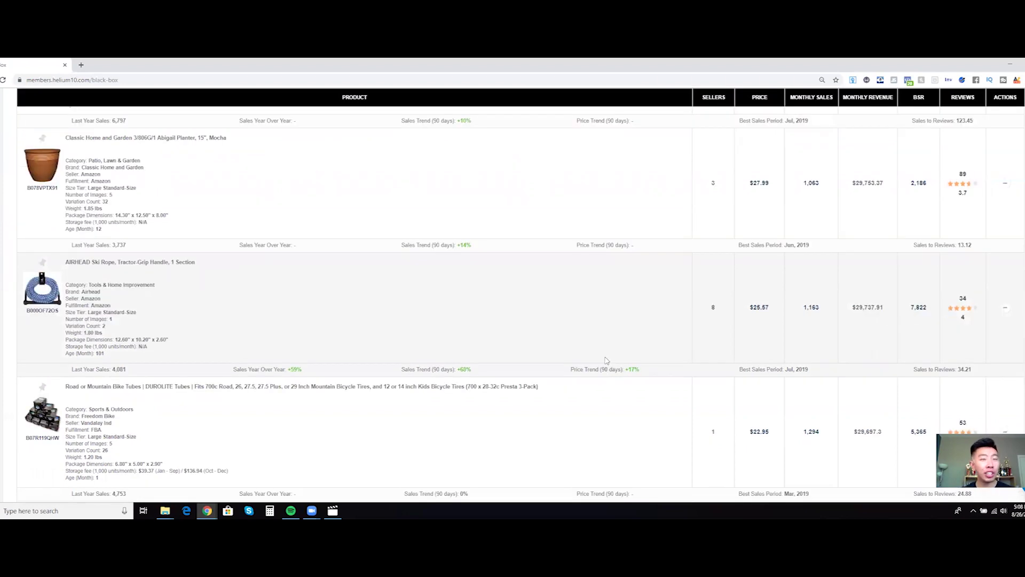
{"action": "scroll", "coordinate": [608, 356], "scroll_direction": "up", "scroll_amount": 1}
{"action": "scroll", "coordinate": [810, 299], "scroll_direction": "up", "scroll_amount": 5}
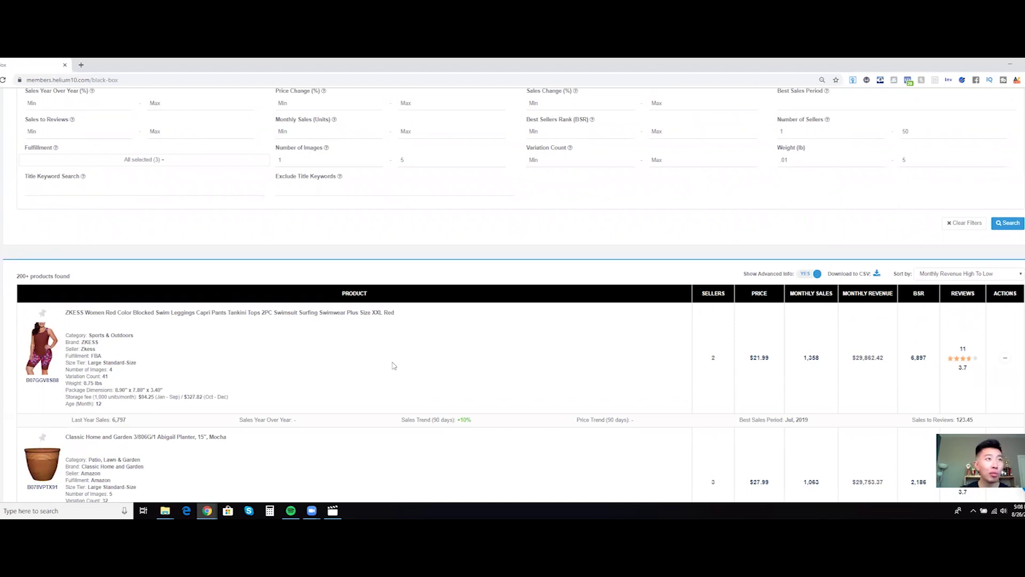
{"action": "scroll", "coordinate": [286, 338], "scroll_direction": "down", "scroll_amount": 1}
{"action": "scroll", "coordinate": [287, 338], "scroll_direction": "down", "scroll_amount": 5}
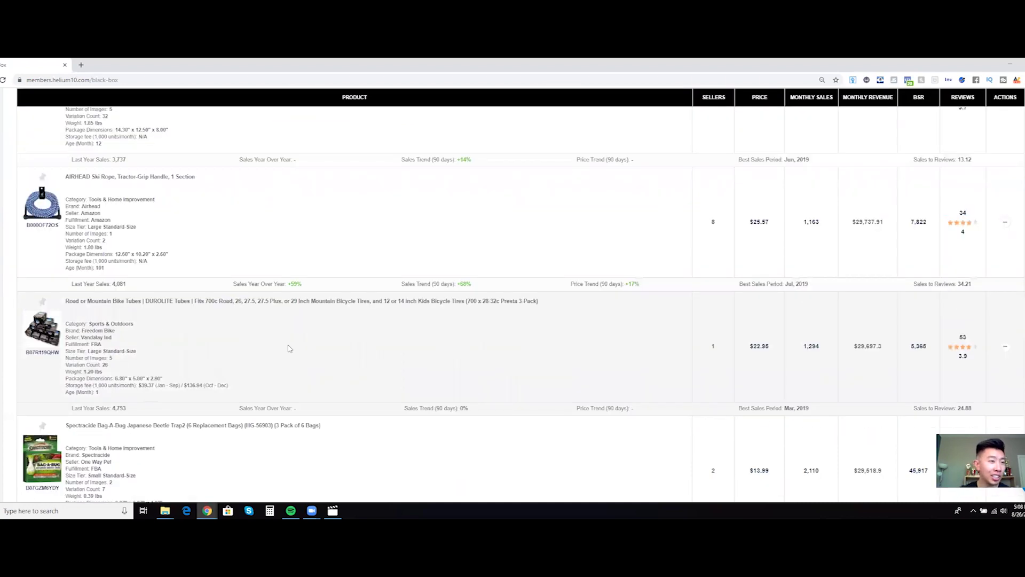
{"action": "scroll", "coordinate": [291, 360], "scroll_direction": "down", "scroll_amount": 4}
{"action": "scroll", "coordinate": [291, 359], "scroll_direction": "down", "scroll_amount": 2}
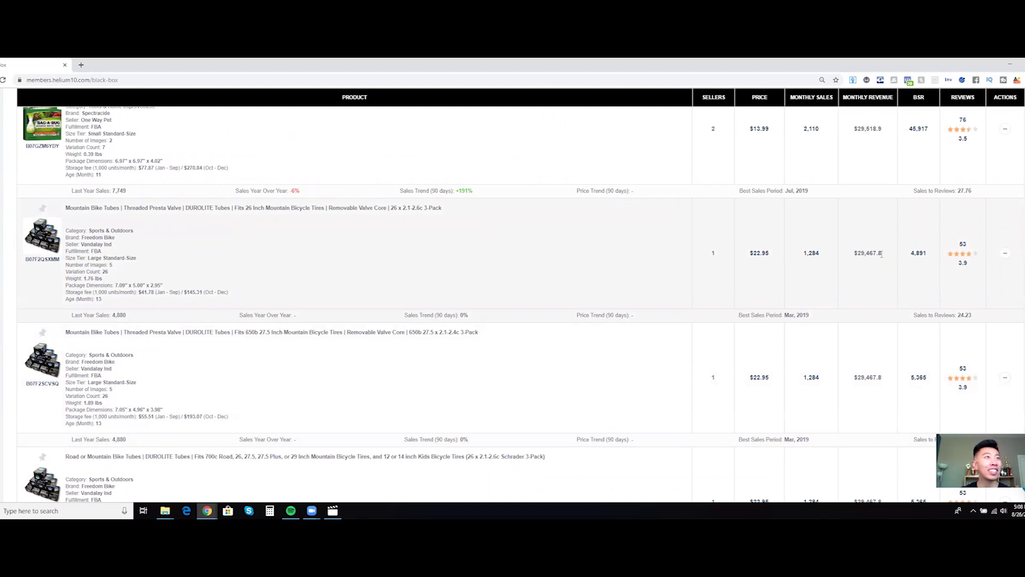
{"action": "left_click_drag", "start_coordinate": [854, 256], "coordinate": [886, 256]}
{"action": "left_click", "coordinate": [601, 316]}
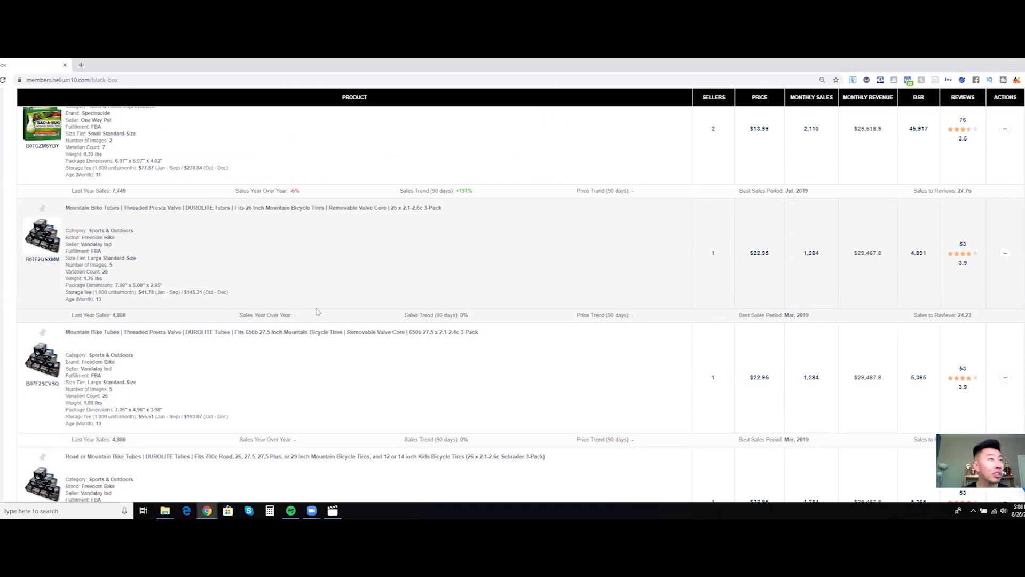
- Examine the products further down the results, checking the brand in the title of the Under Armour left-hand glove
{"action": "scroll", "coordinate": [319, 313], "scroll_direction": "down", "scroll_amount": 1}
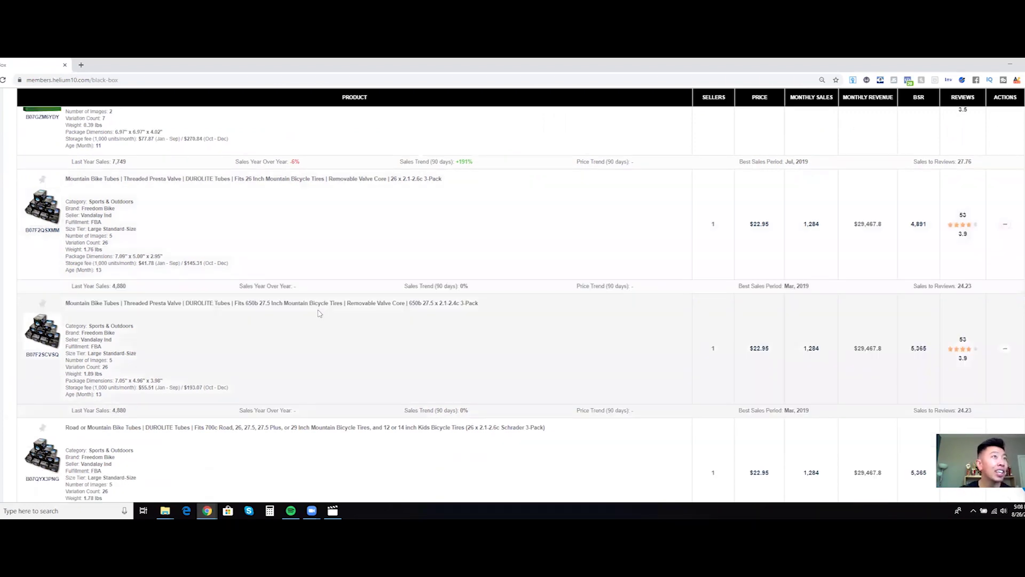
{"action": "scroll", "coordinate": [315, 309], "scroll_direction": "down", "scroll_amount": 3}
{"action": "scroll", "coordinate": [299, 308], "scroll_direction": "down", "scroll_amount": 5}
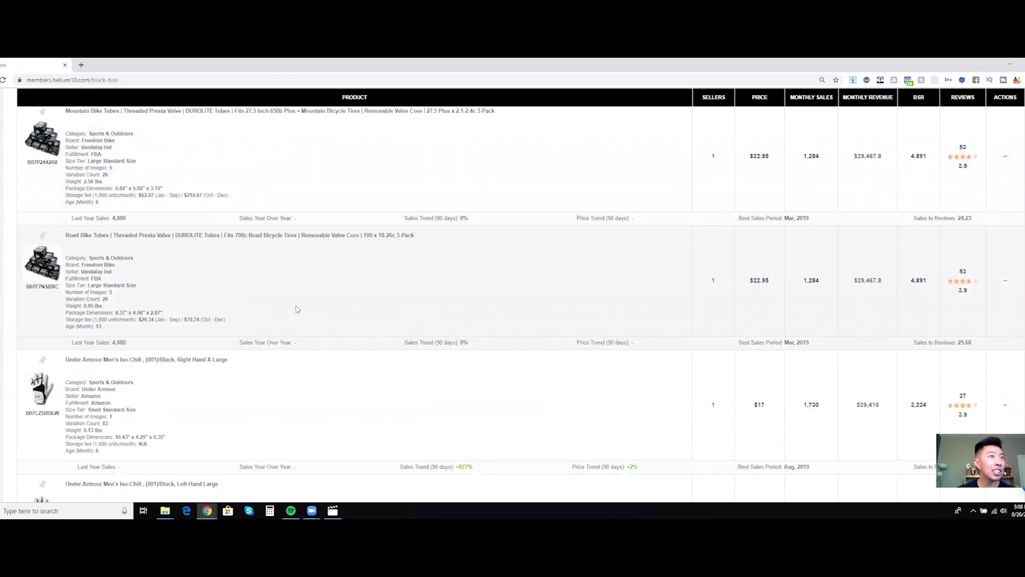
{"action": "scroll", "coordinate": [256, 342], "scroll_direction": "down", "scroll_amount": 3}
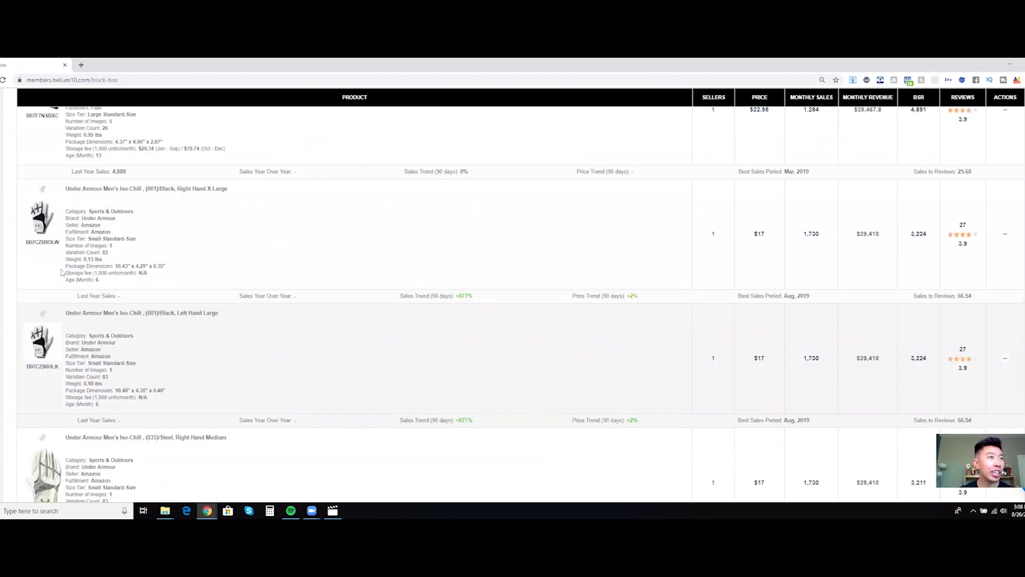
{"action": "scroll", "coordinate": [63, 272], "scroll_direction": "down", "scroll_amount": 1}
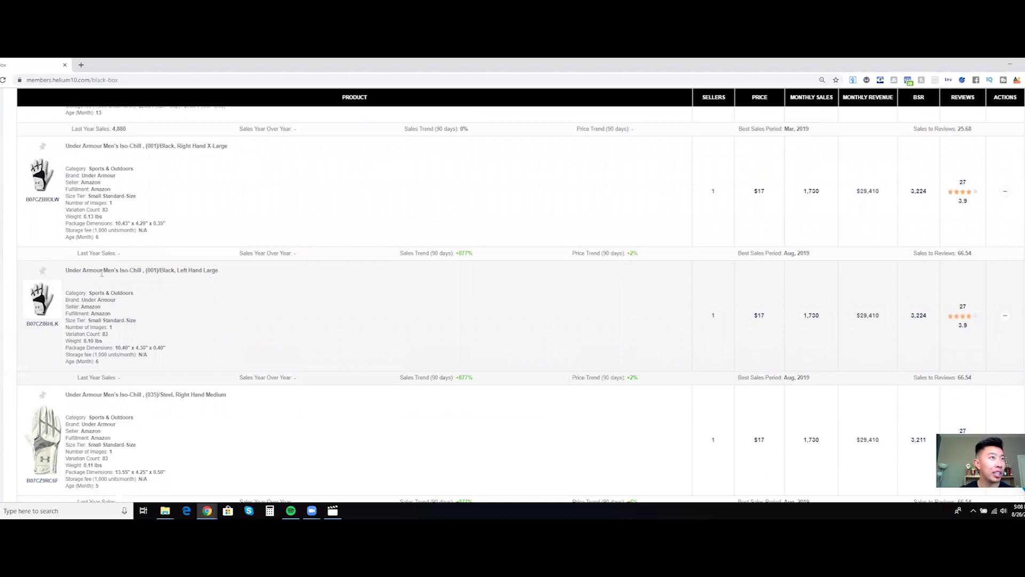
{"action": "left_click_drag", "start_coordinate": [100, 273], "coordinate": [62, 274]}
{"action": "left_click", "coordinate": [377, 303]}
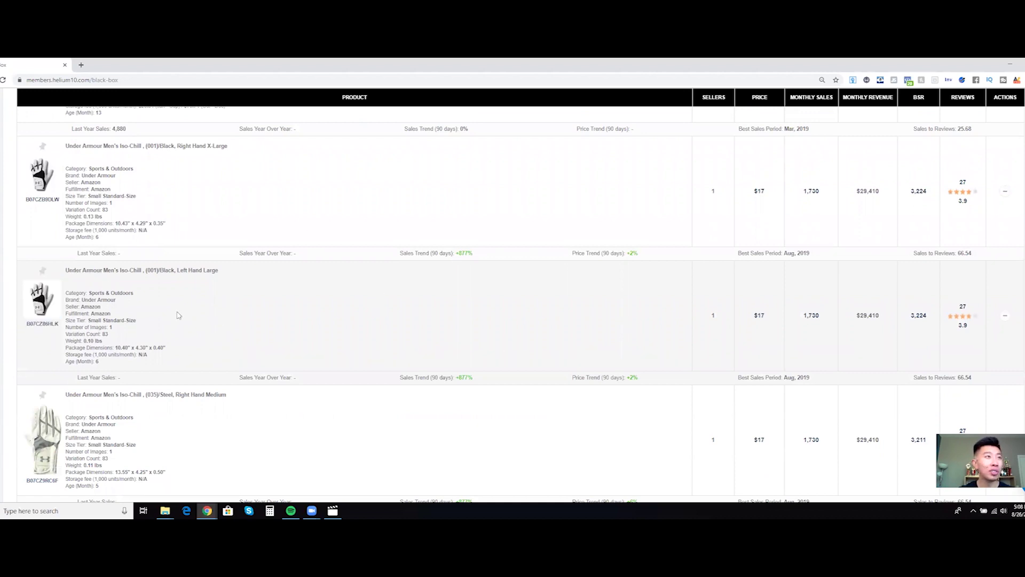
- Look through the remaining products on the first results page, from the Under Armour gloves to the Continental inner tubes
{"action": "scroll", "coordinate": [178, 316], "scroll_direction": "down", "scroll_amount": 3}
{"action": "scroll", "coordinate": [246, 345], "scroll_direction": "down", "scroll_amount": 3}
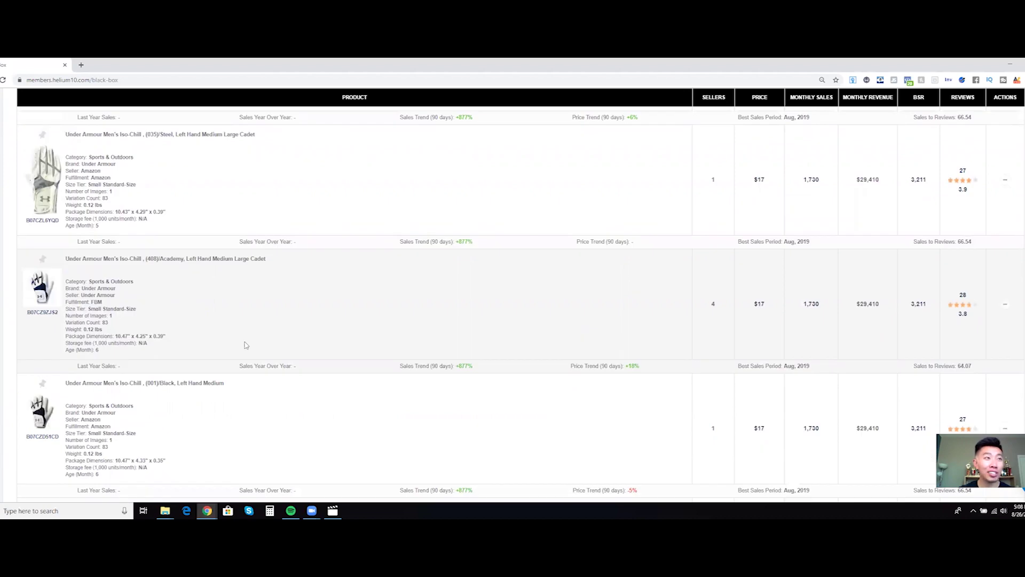
{"action": "scroll", "coordinate": [246, 345], "scroll_direction": "down", "scroll_amount": 3}
{"action": "scroll", "coordinate": [247, 347], "scroll_direction": "down", "scroll_amount": 3}
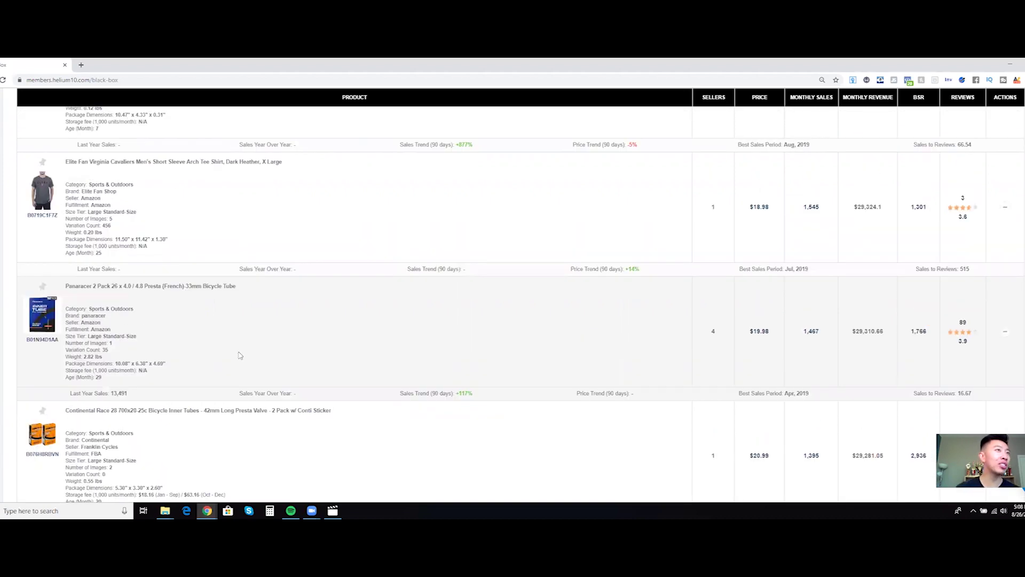
{"action": "scroll", "coordinate": [240, 355], "scroll_direction": "down", "scroll_amount": 3}
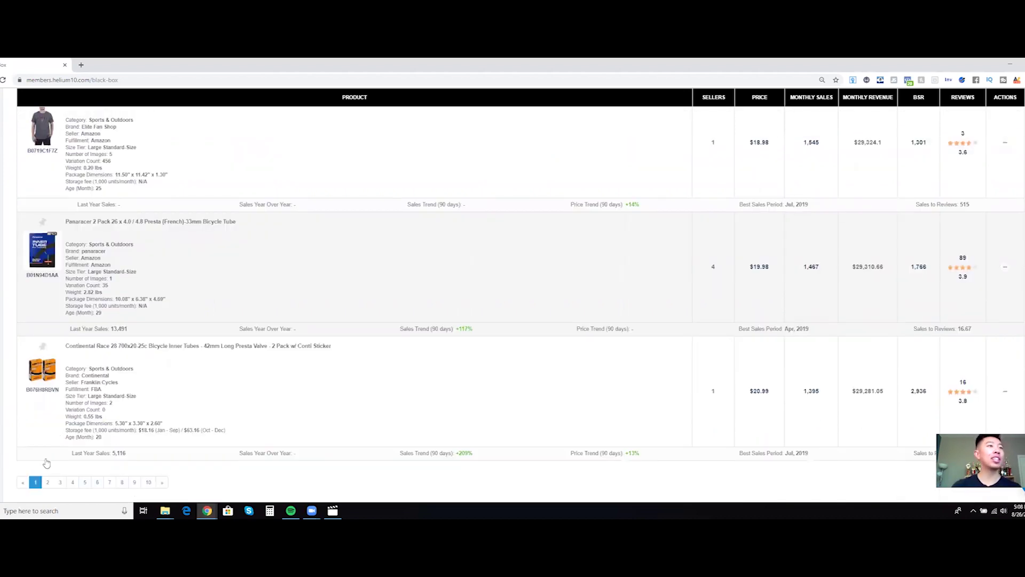
- Open the second page of results and look through its products down to the fantasy football draft board kit
{"action": "scroll", "coordinate": [355, 412], "scroll_direction": "down", "scroll_amount": 1}
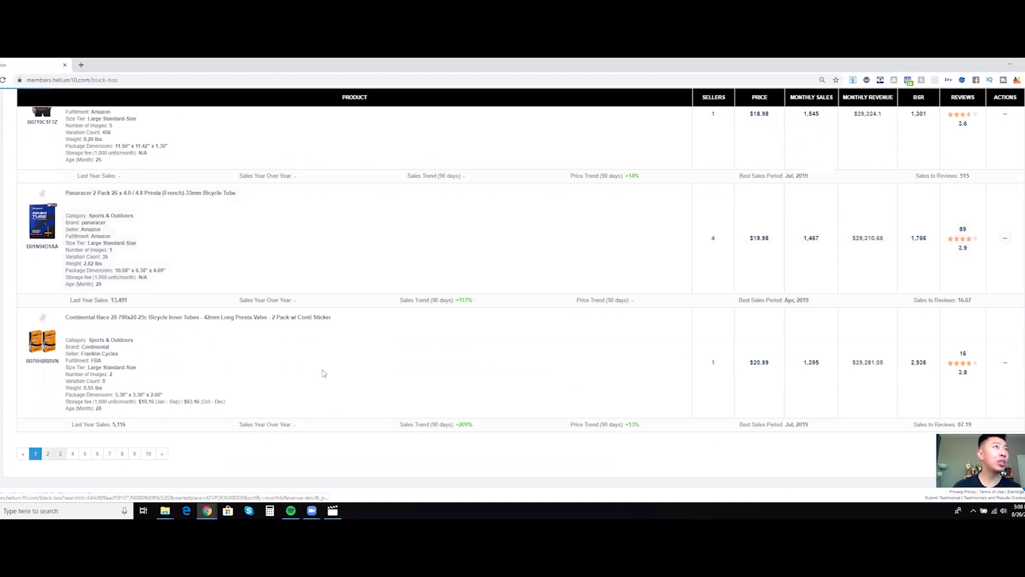
{"action": "key", "text": "Home"}
{"action": "scroll", "coordinate": [322, 373], "scroll_direction": "down", "scroll_amount": 5}
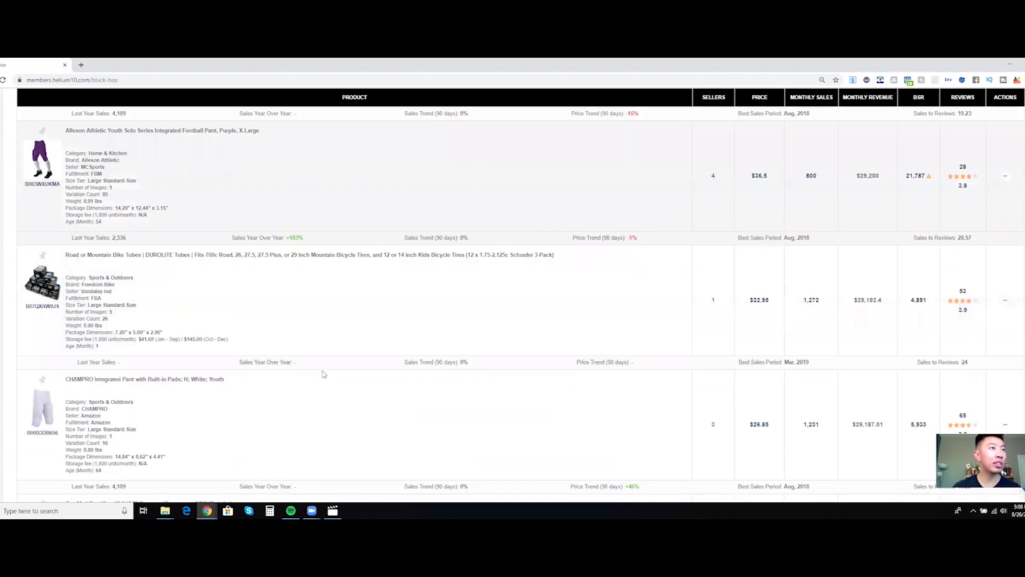
{"action": "scroll", "coordinate": [323, 373], "scroll_direction": "down", "scroll_amount": 3}
{"action": "scroll", "coordinate": [321, 377], "scroll_direction": "down", "scroll_amount": 3}
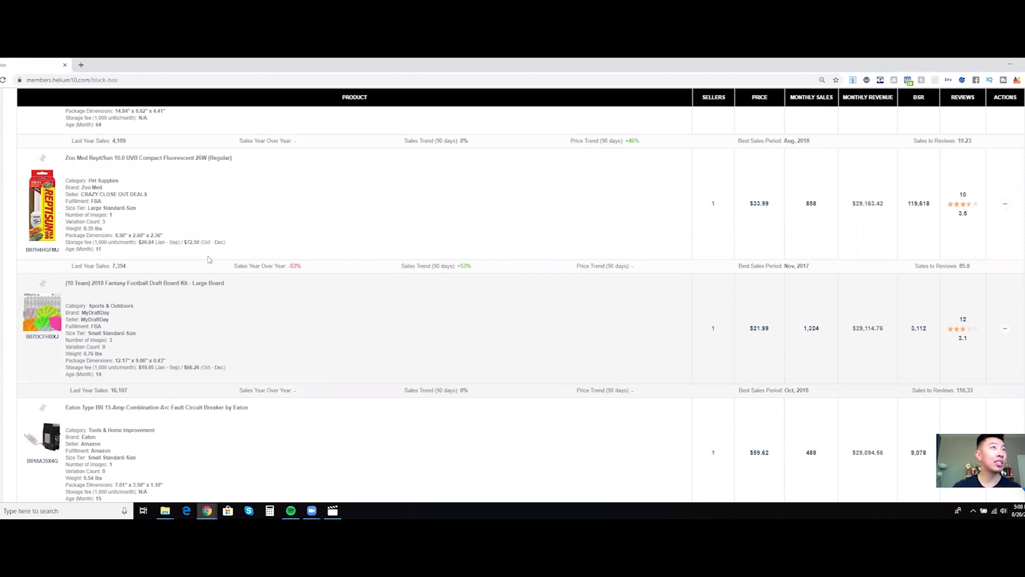
{"action": "scroll", "coordinate": [199, 251], "scroll_direction": "down", "scroll_amount": 2}
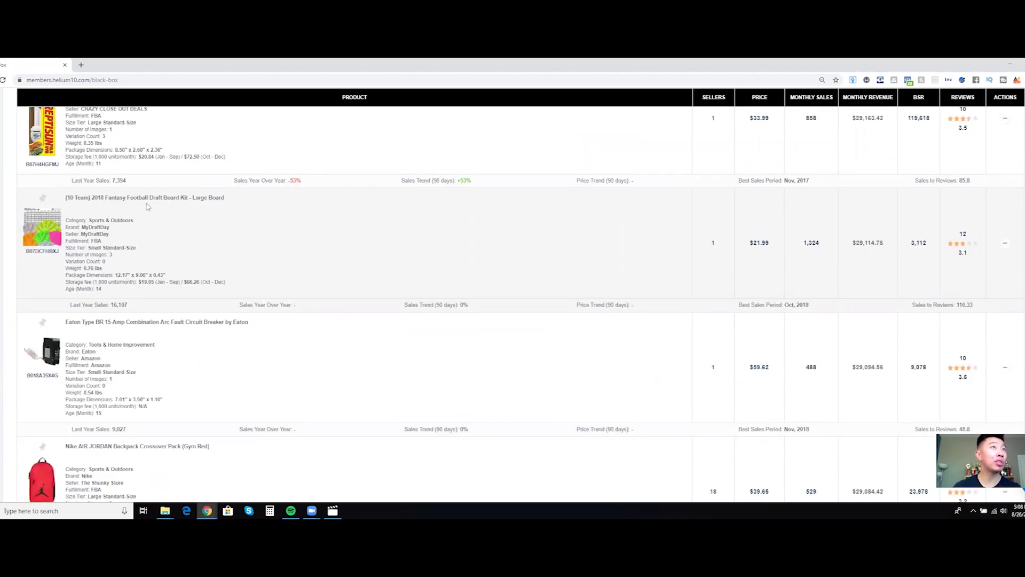
- Check the product name and monthly revenue of the 2018 Fantasy Football Draft Board Kit
{"action": "left_click_drag", "start_coordinate": [106, 198], "coordinate": [230, 216]}
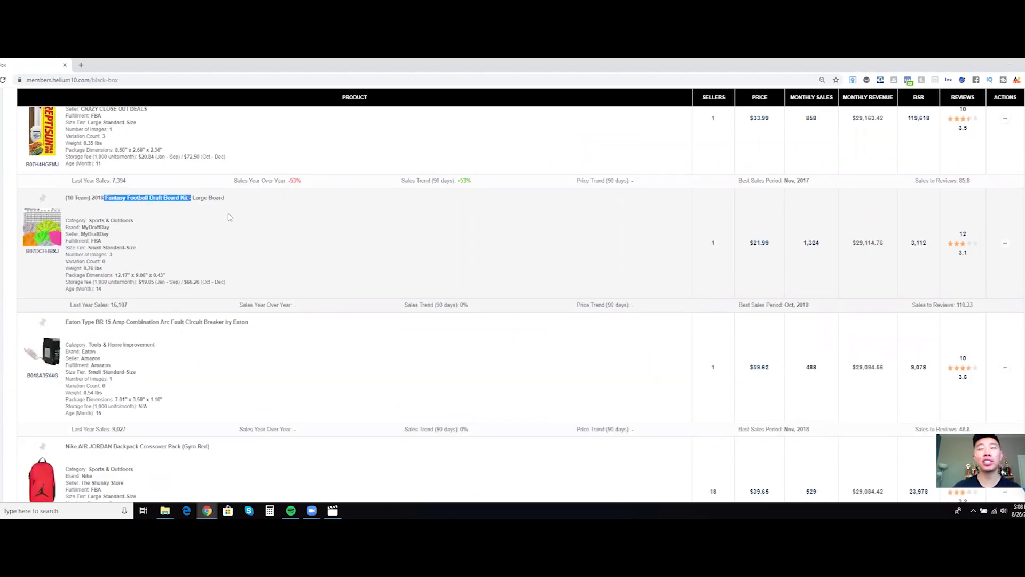
{"action": "left_click", "coordinate": [220, 230]}
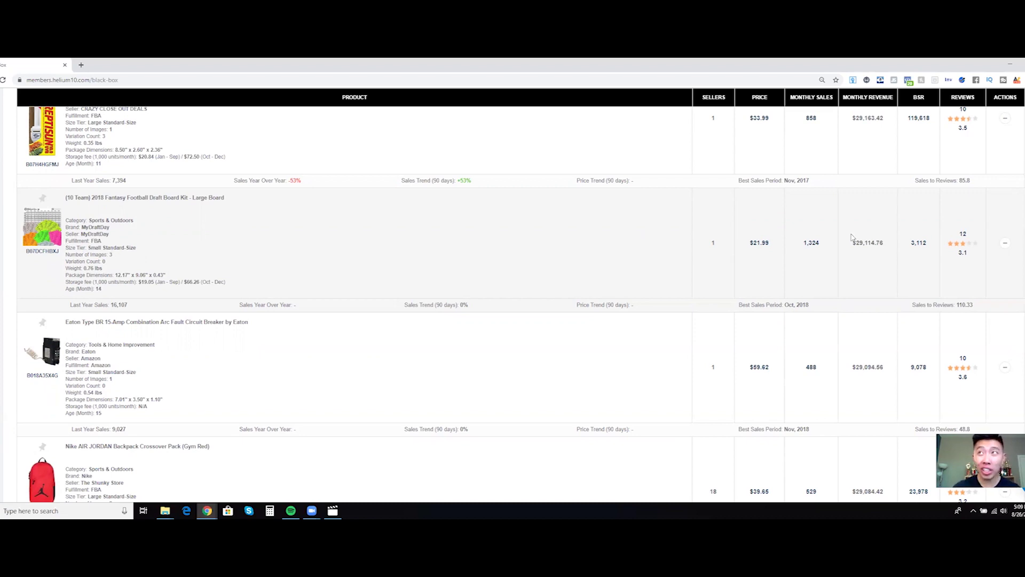
{"action": "left_click_drag", "start_coordinate": [888, 242], "coordinate": [883, 221]}
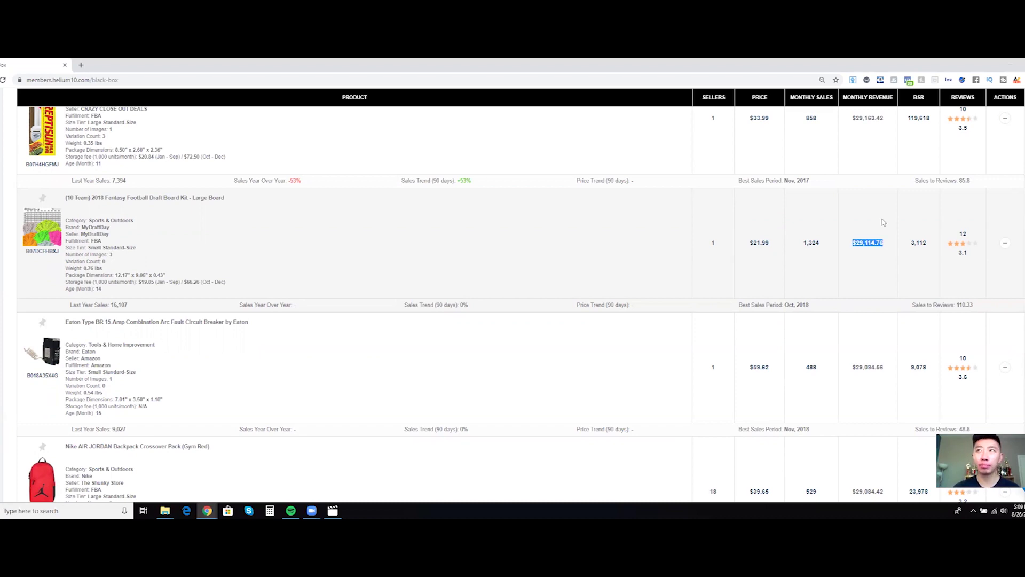
{"action": "left_click", "coordinate": [853, 253]}
{"action": "double_click", "coordinate": [898, 244]}
{"action": "left_click", "coordinate": [978, 249]}
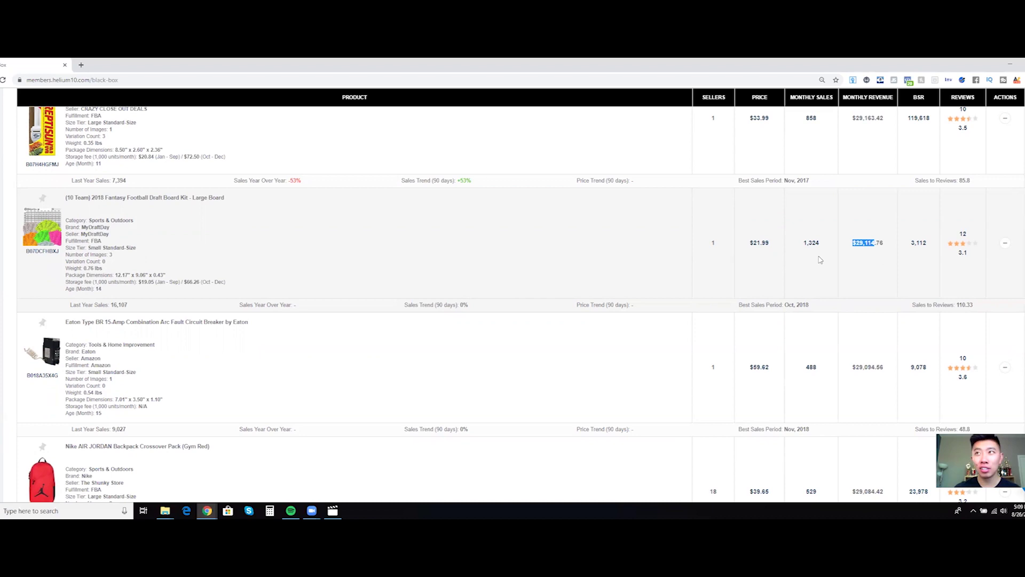
- Check the draft board kit's monthly sales and price, and compare them with its monthly revenue
{"action": "double_click", "coordinate": [807, 229]}
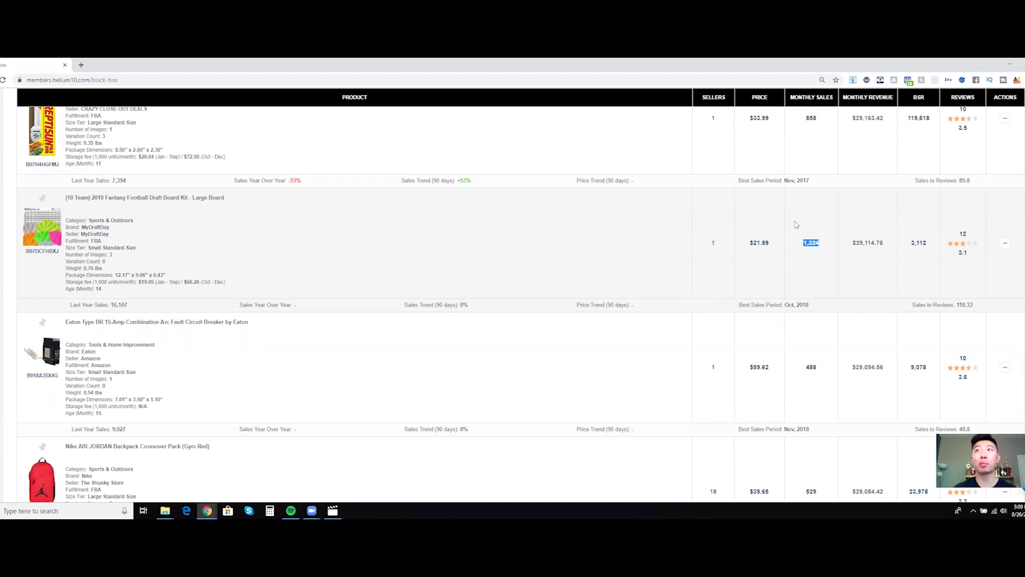
{"action": "left_click", "coordinate": [774, 261]}
{"action": "double_click", "coordinate": [759, 243]}
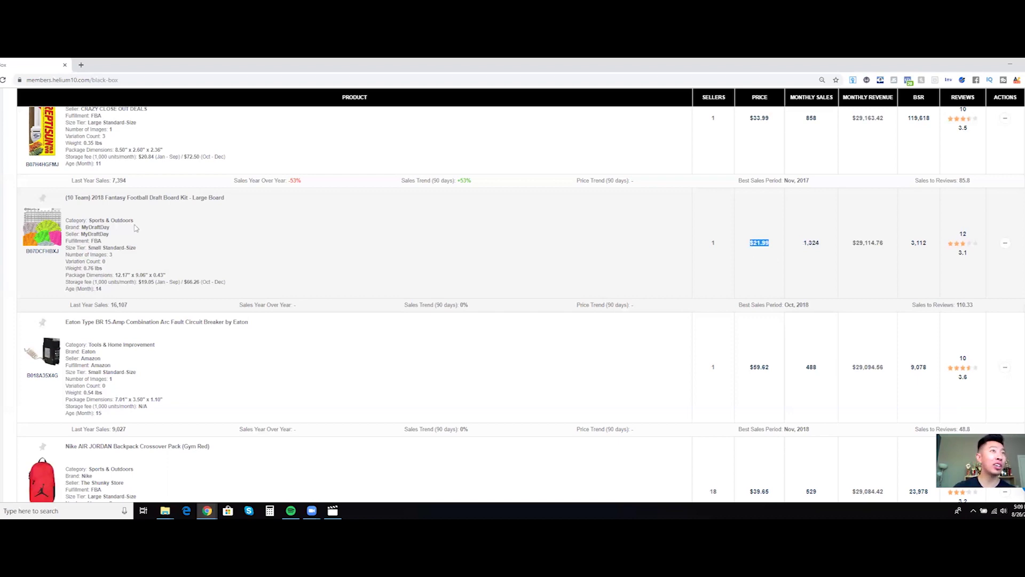
{"action": "left_click", "coordinate": [328, 236]}
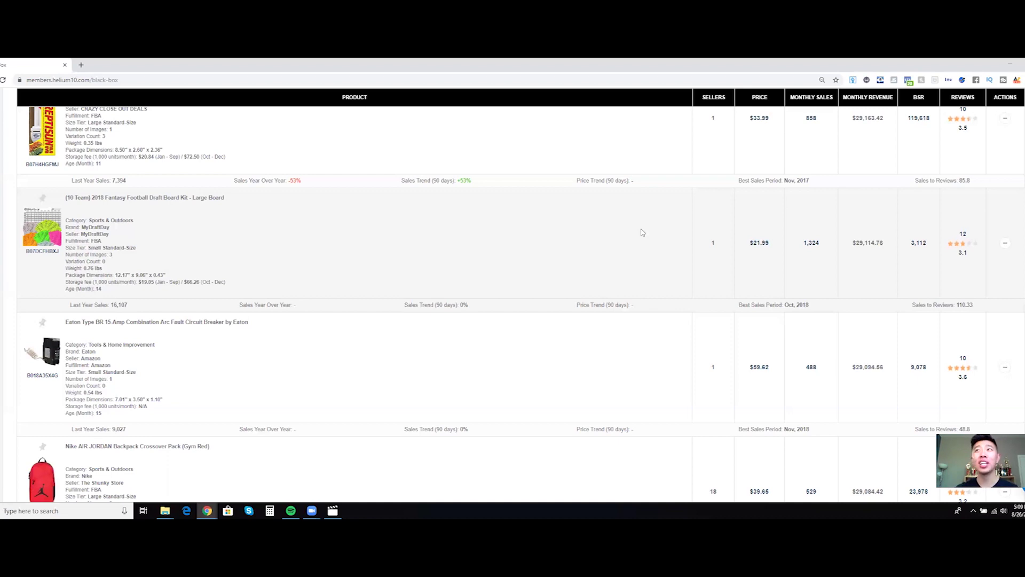
{"action": "left_click_drag", "start_coordinate": [854, 237], "coordinate": [878, 246]}
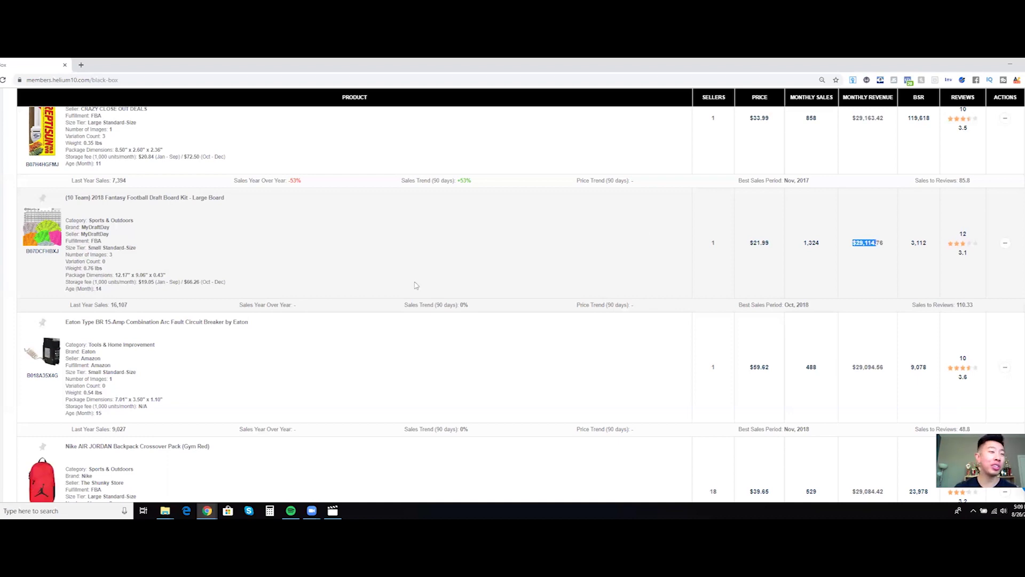
{"action": "left_click", "coordinate": [378, 312]}
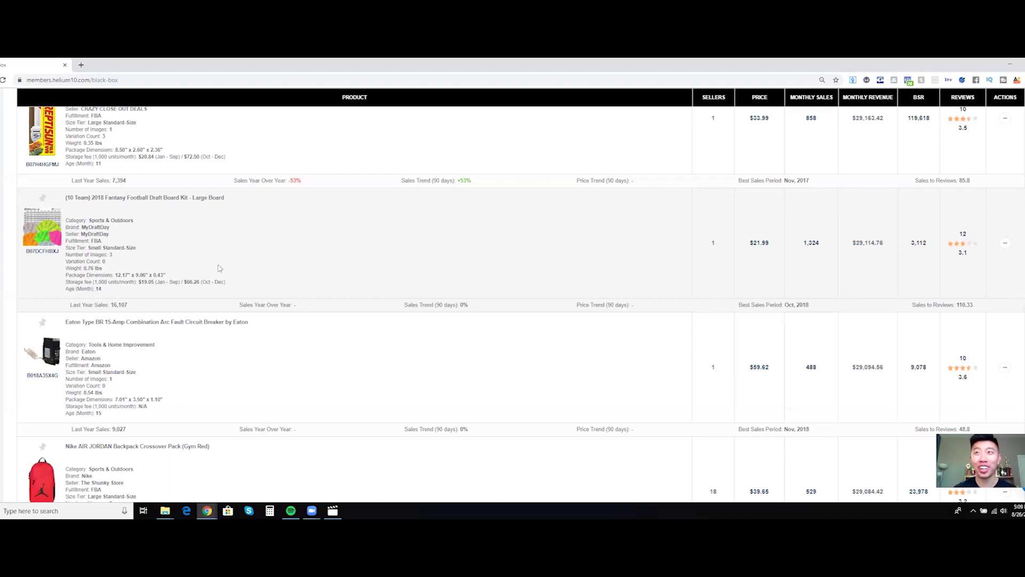
- Sort the search results by monthly revenue from low to high
{"action": "scroll", "coordinate": [472, 301], "scroll_direction": "up", "scroll_amount": 5}
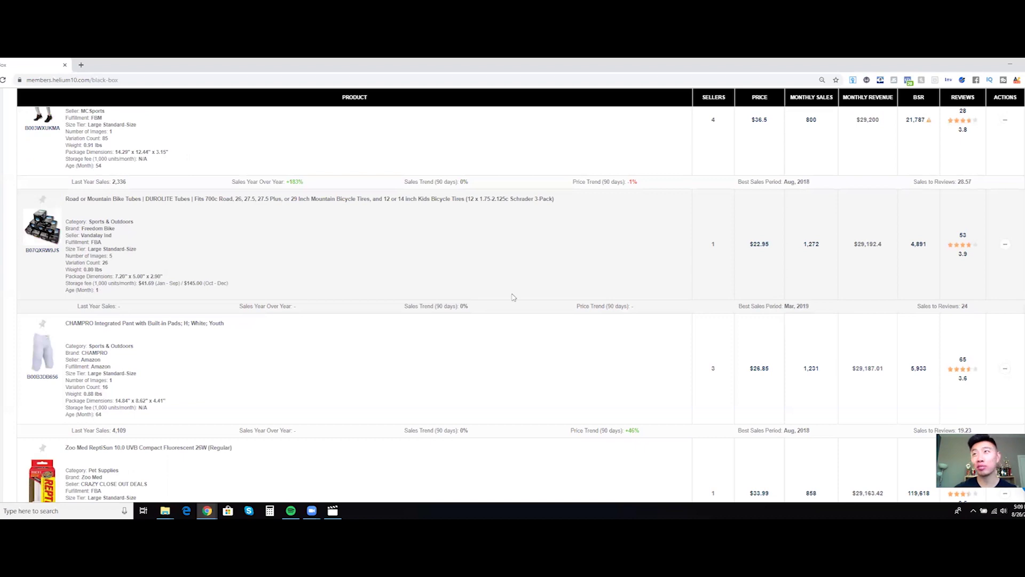
{"action": "scroll", "coordinate": [513, 295], "scroll_direction": "up", "scroll_amount": 15}
{"action": "scroll", "coordinate": [588, 315], "scroll_direction": "down", "scroll_amount": 4}
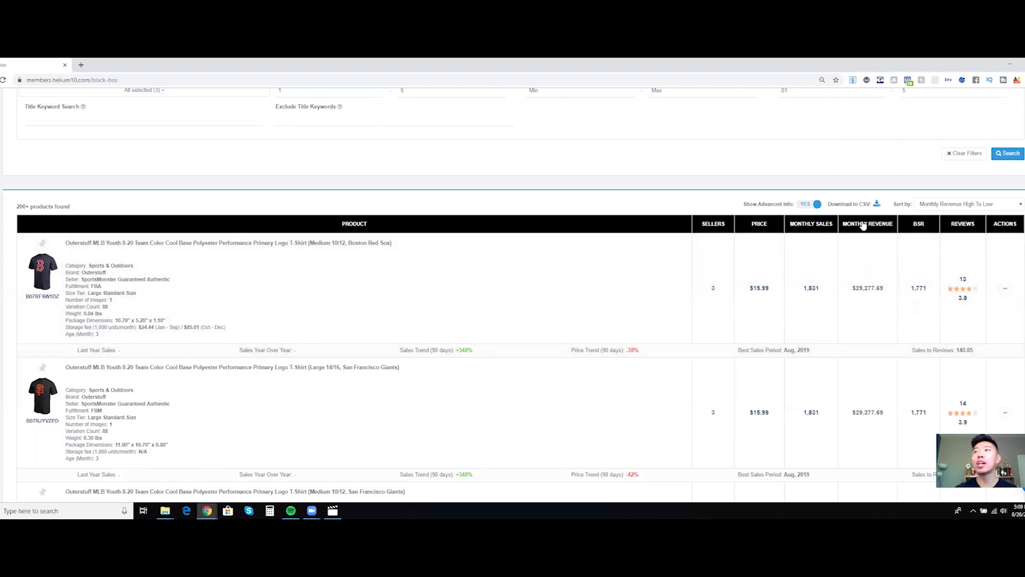
{"action": "left_click", "coordinate": [863, 225]}
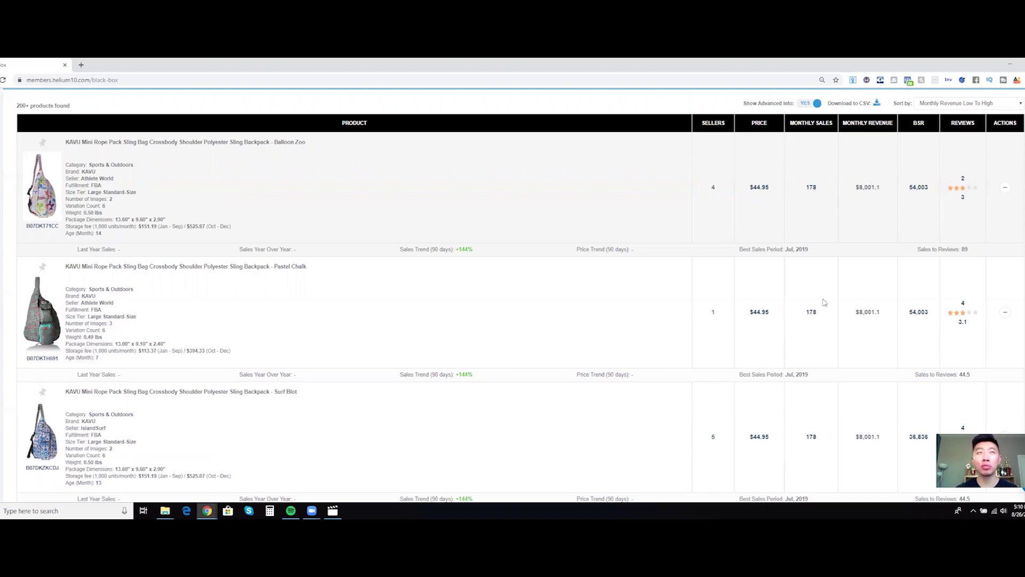
- Review the applied filters and examine the lowest-revenue results, focusing on the KAVU sling backpacks
{"action": "scroll", "coordinate": [377, 201], "scroll_direction": "up", "scroll_amount": 5}
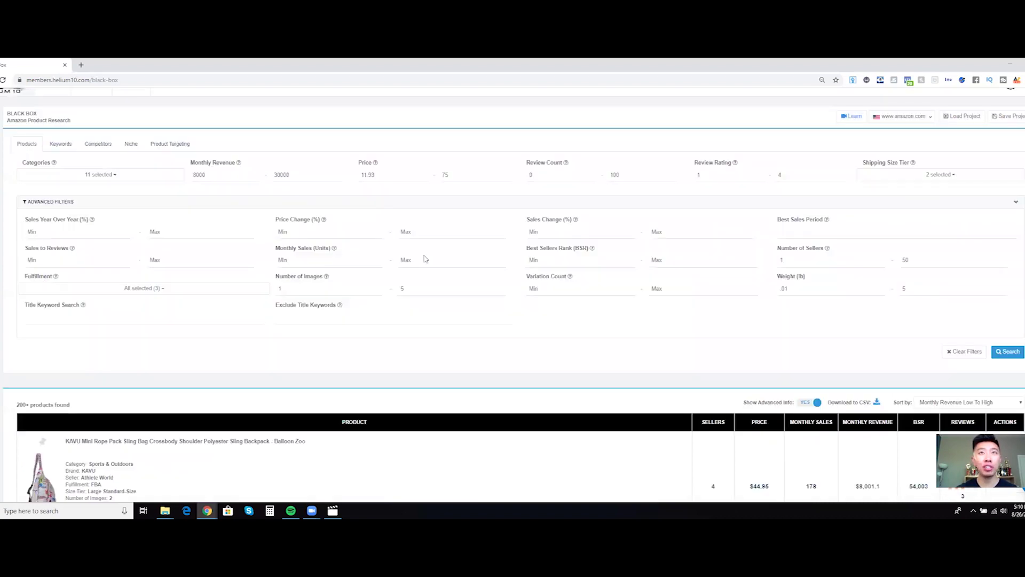
{"action": "scroll", "coordinate": [879, 192], "scroll_direction": "down", "scroll_amount": 6}
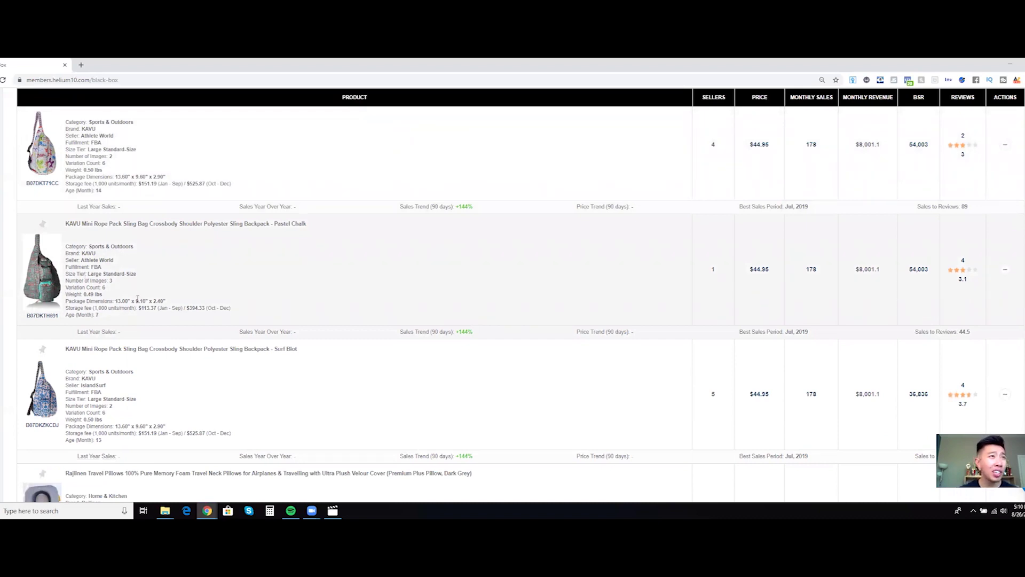
{"action": "scroll", "coordinate": [160, 322], "scroll_direction": "down", "scroll_amount": 5}
{"action": "scroll", "coordinate": [203, 279], "scroll_direction": "up", "scroll_amount": 3}
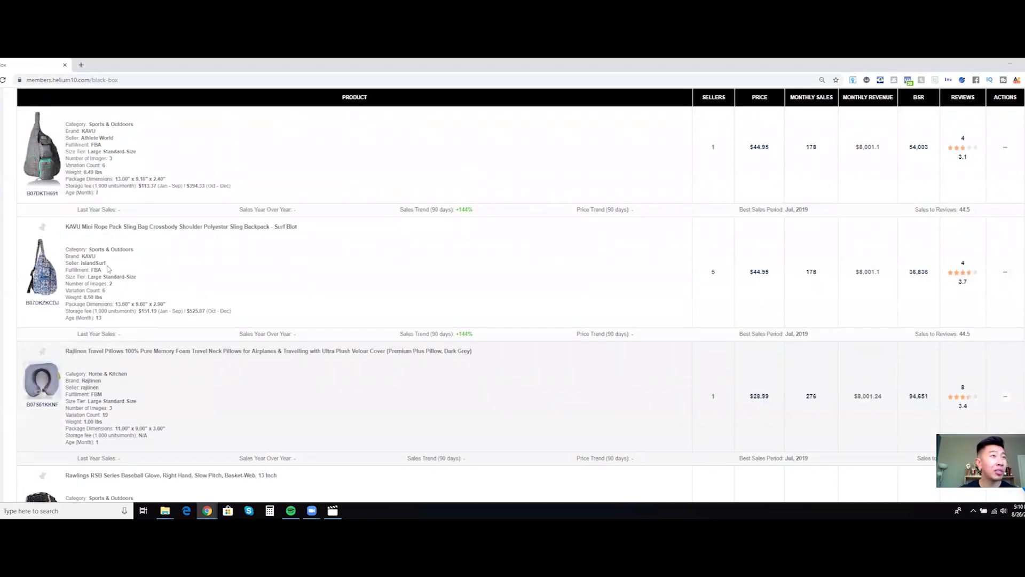
{"action": "scroll", "coordinate": [147, 302], "scroll_direction": "up", "scroll_amount": 1}
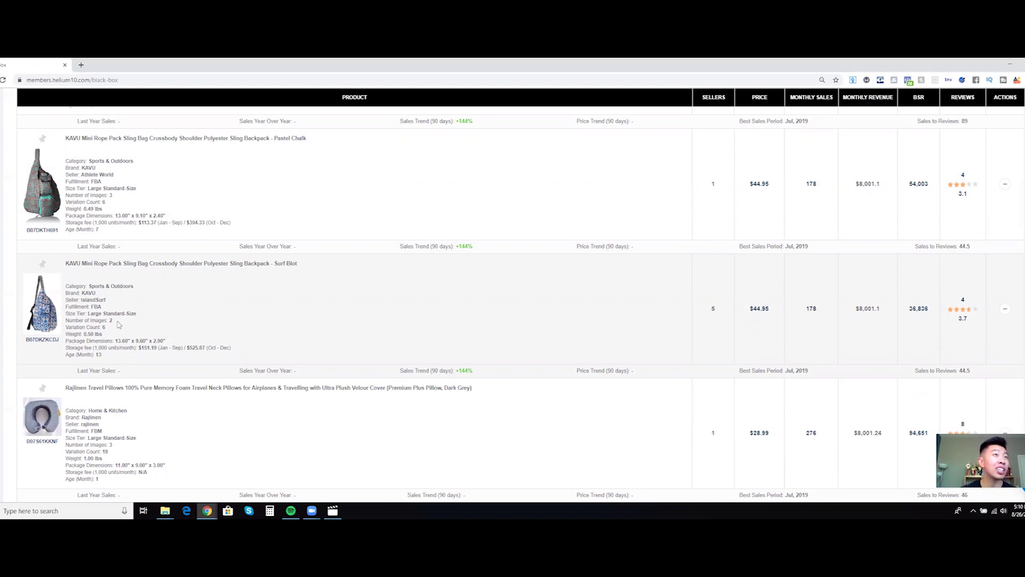
- Open the Amazon listing of the Surf Blot KAVU sling backpack, check its title, and return to the Black Box results
{"action": "left_click", "coordinate": [148, 284]}
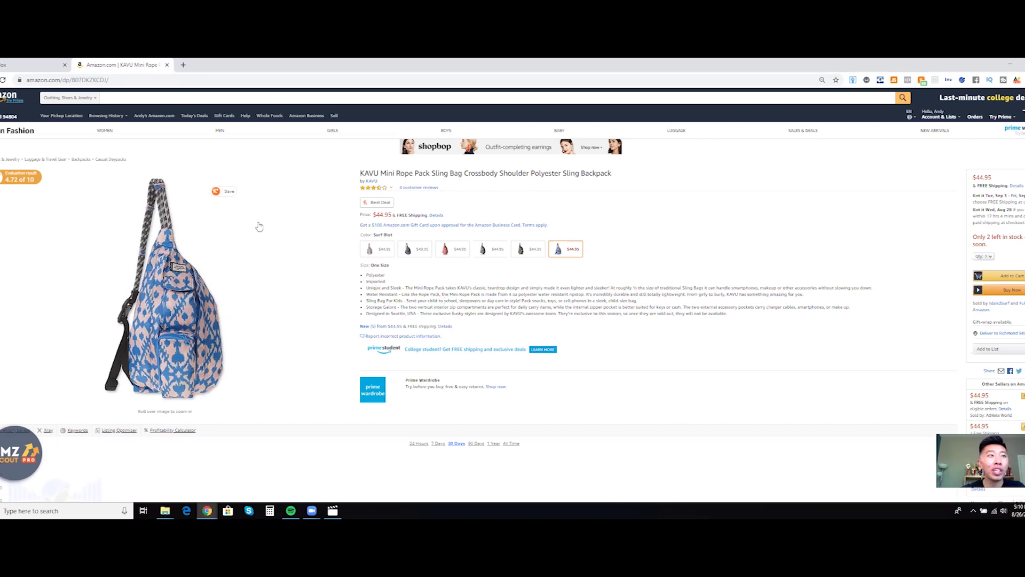
{"action": "left_click_drag", "start_coordinate": [573, 308], "coordinate": [449, 173]}
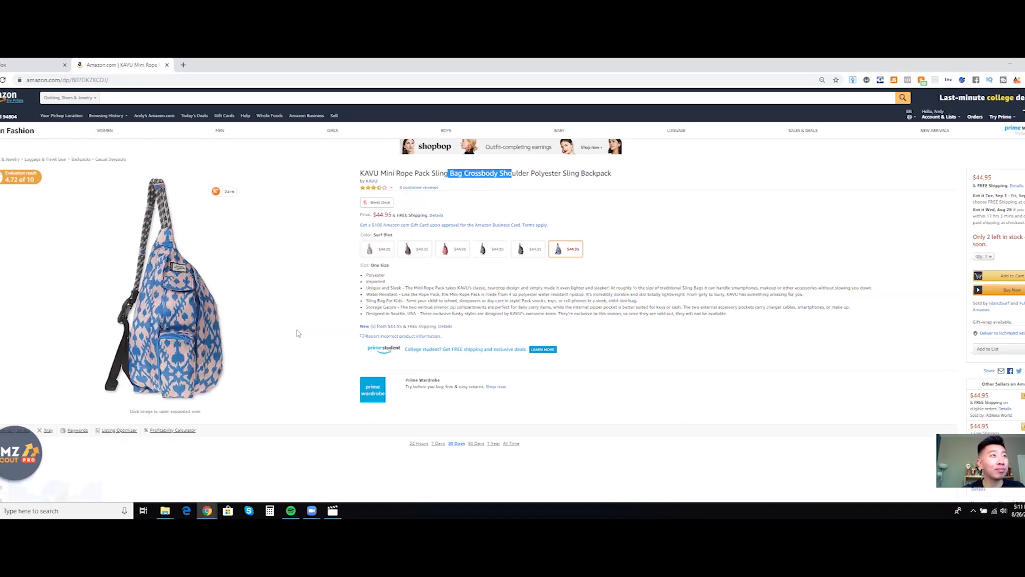
{"action": "key", "text": "ctrl+shift+Tab"}
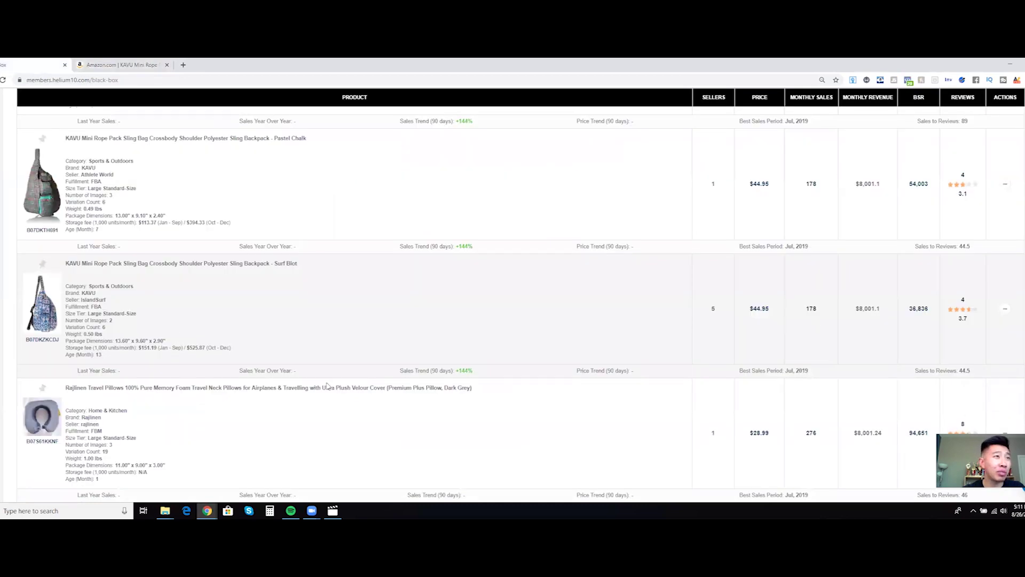
- Look through the low-revenue results from the Rajlinen travel pillow down to the MK Home bathroom rug set
{"action": "scroll", "coordinate": [230, 368], "scroll_direction": "down", "scroll_amount": 2}
{"action": "scroll", "coordinate": [183, 302], "scroll_direction": "down", "scroll_amount": 2}
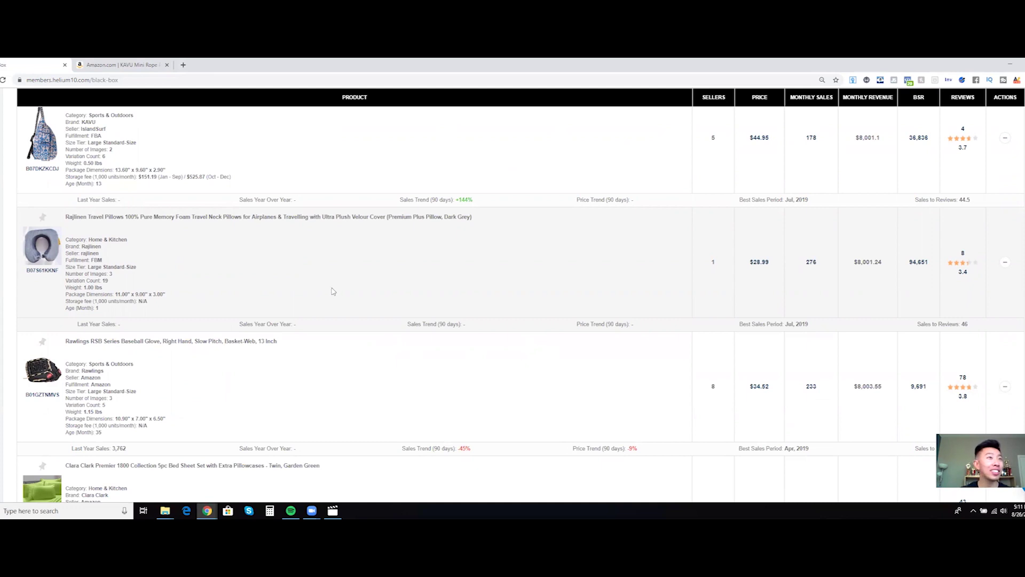
{"action": "scroll", "coordinate": [332, 291], "scroll_direction": "down", "scroll_amount": 3}
{"action": "scroll", "coordinate": [331, 291], "scroll_direction": "down", "scroll_amount": 3}
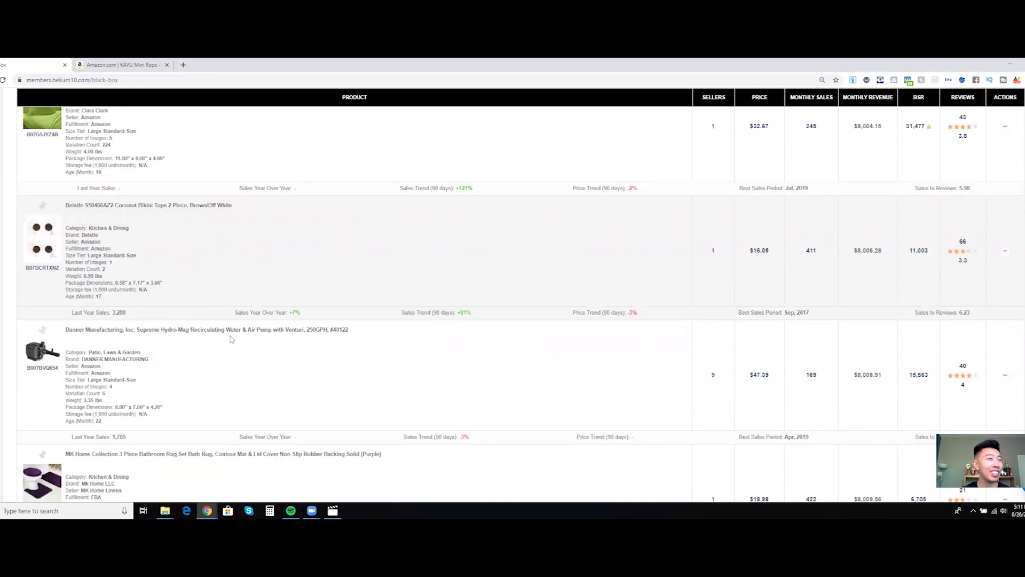
{"action": "scroll", "coordinate": [242, 378], "scroll_direction": "down", "scroll_amount": 3}
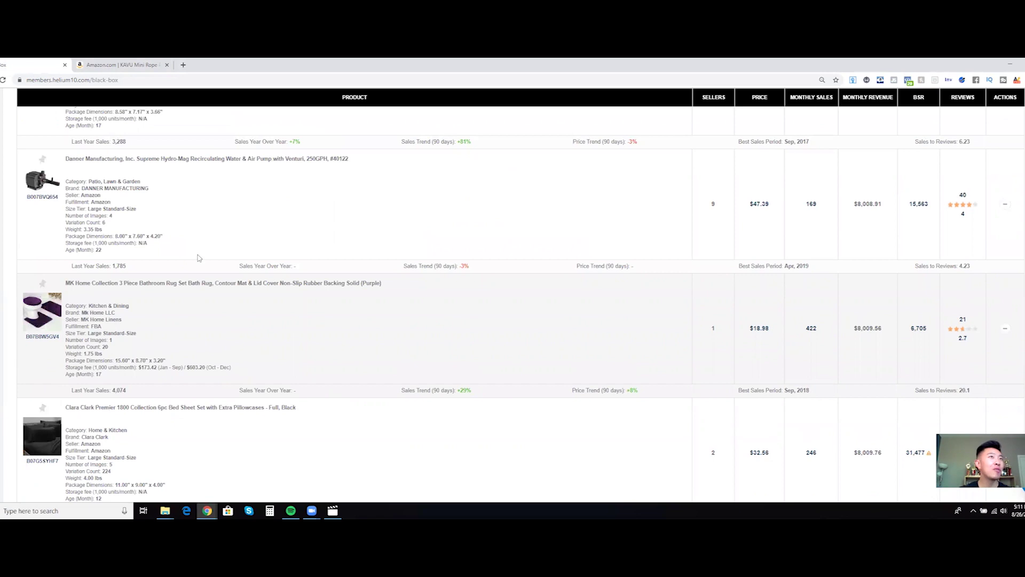
{"action": "scroll", "coordinate": [193, 245], "scroll_direction": "down", "scroll_amount": 2}
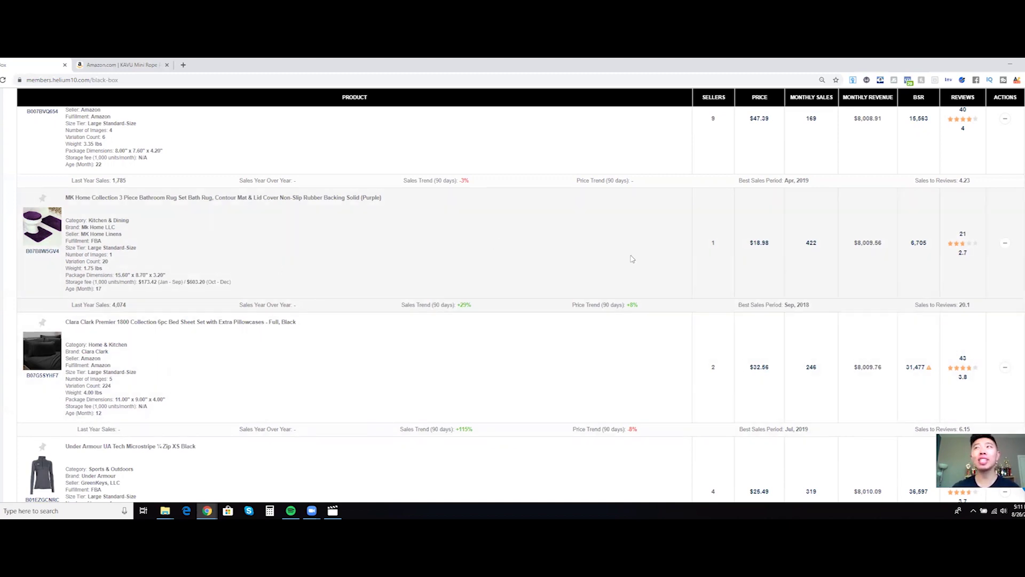
- Examine the products around the purple bathroom rug set, and go back to the search filters above the results
{"action": "scroll", "coordinate": [631, 259], "scroll_direction": "up", "scroll_amount": 2}
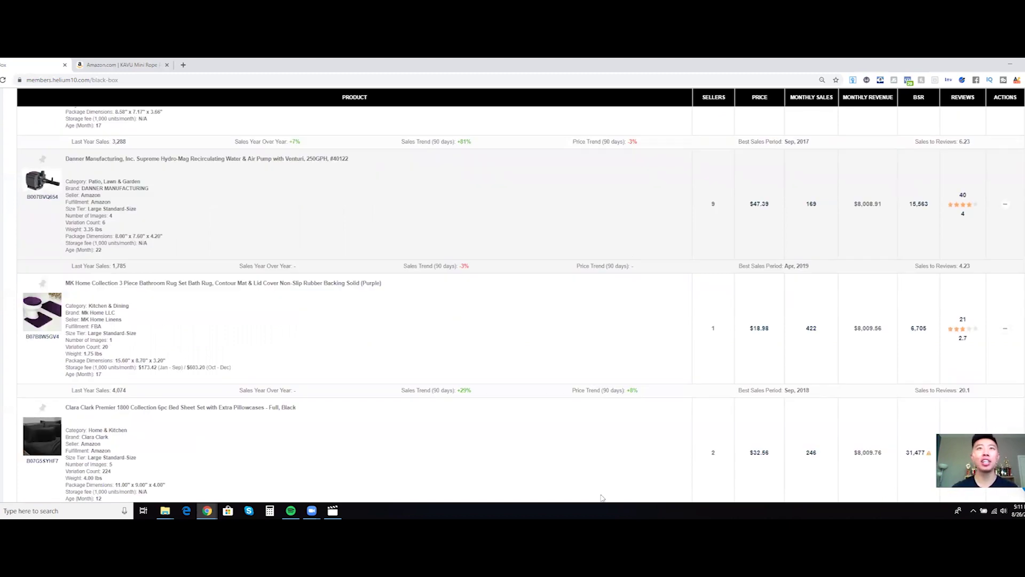
{"action": "scroll", "coordinate": [395, 356], "scroll_direction": "down", "scroll_amount": 3}
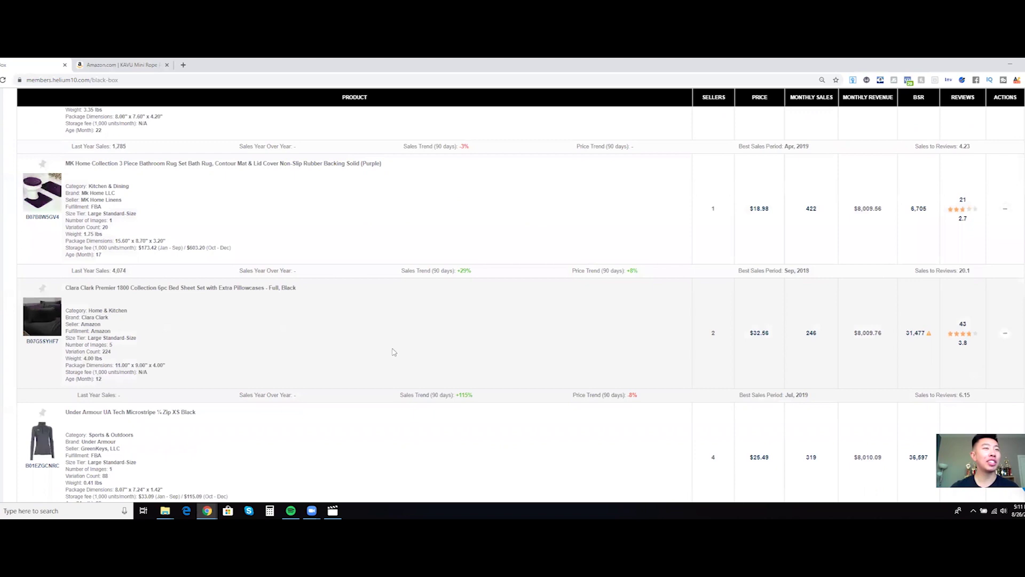
{"action": "scroll", "coordinate": [396, 352], "scroll_direction": "down", "scroll_amount": 8}
{"action": "scroll", "coordinate": [408, 345], "scroll_direction": "up", "scroll_amount": 3}
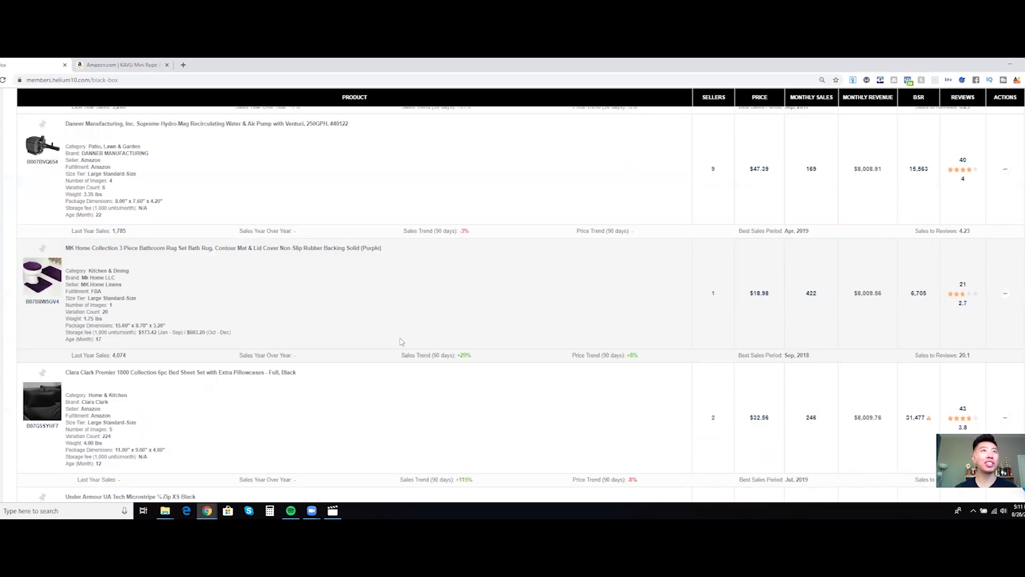
{"action": "scroll", "coordinate": [304, 362], "scroll_direction": "up", "scroll_amount": 10}
{"action": "scroll", "coordinate": [497, 342], "scroll_direction": "up", "scroll_amount": 2}
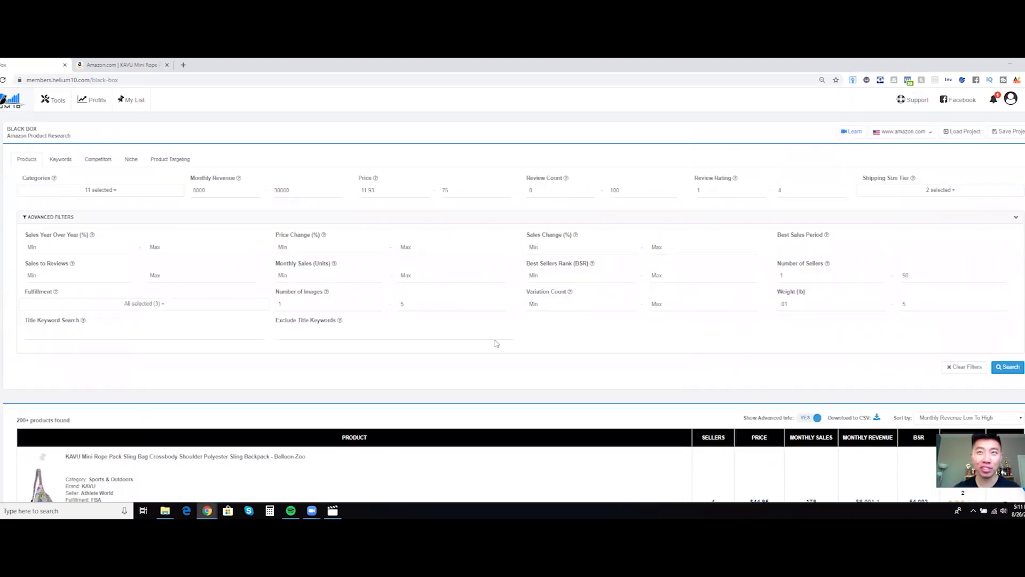